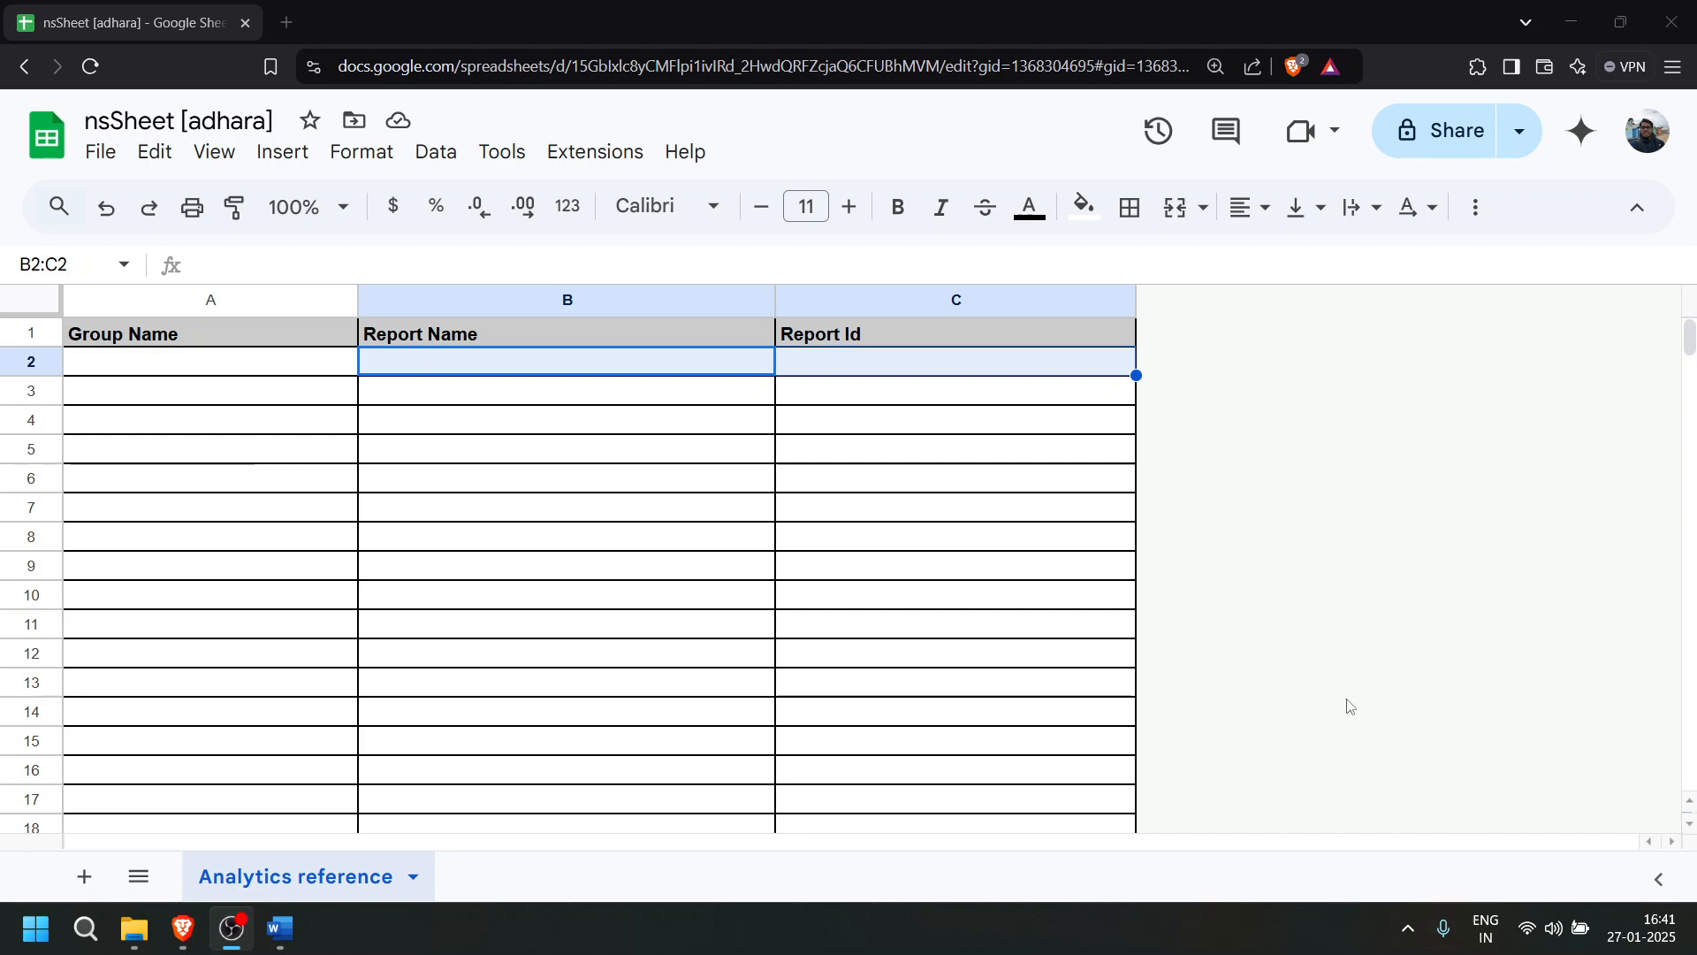
- Paste the report name "Employee[me] report" and report ID "customsearch_me" into row 2 of the Analytics reference sheet
click(829, 633)
click(485, 364)
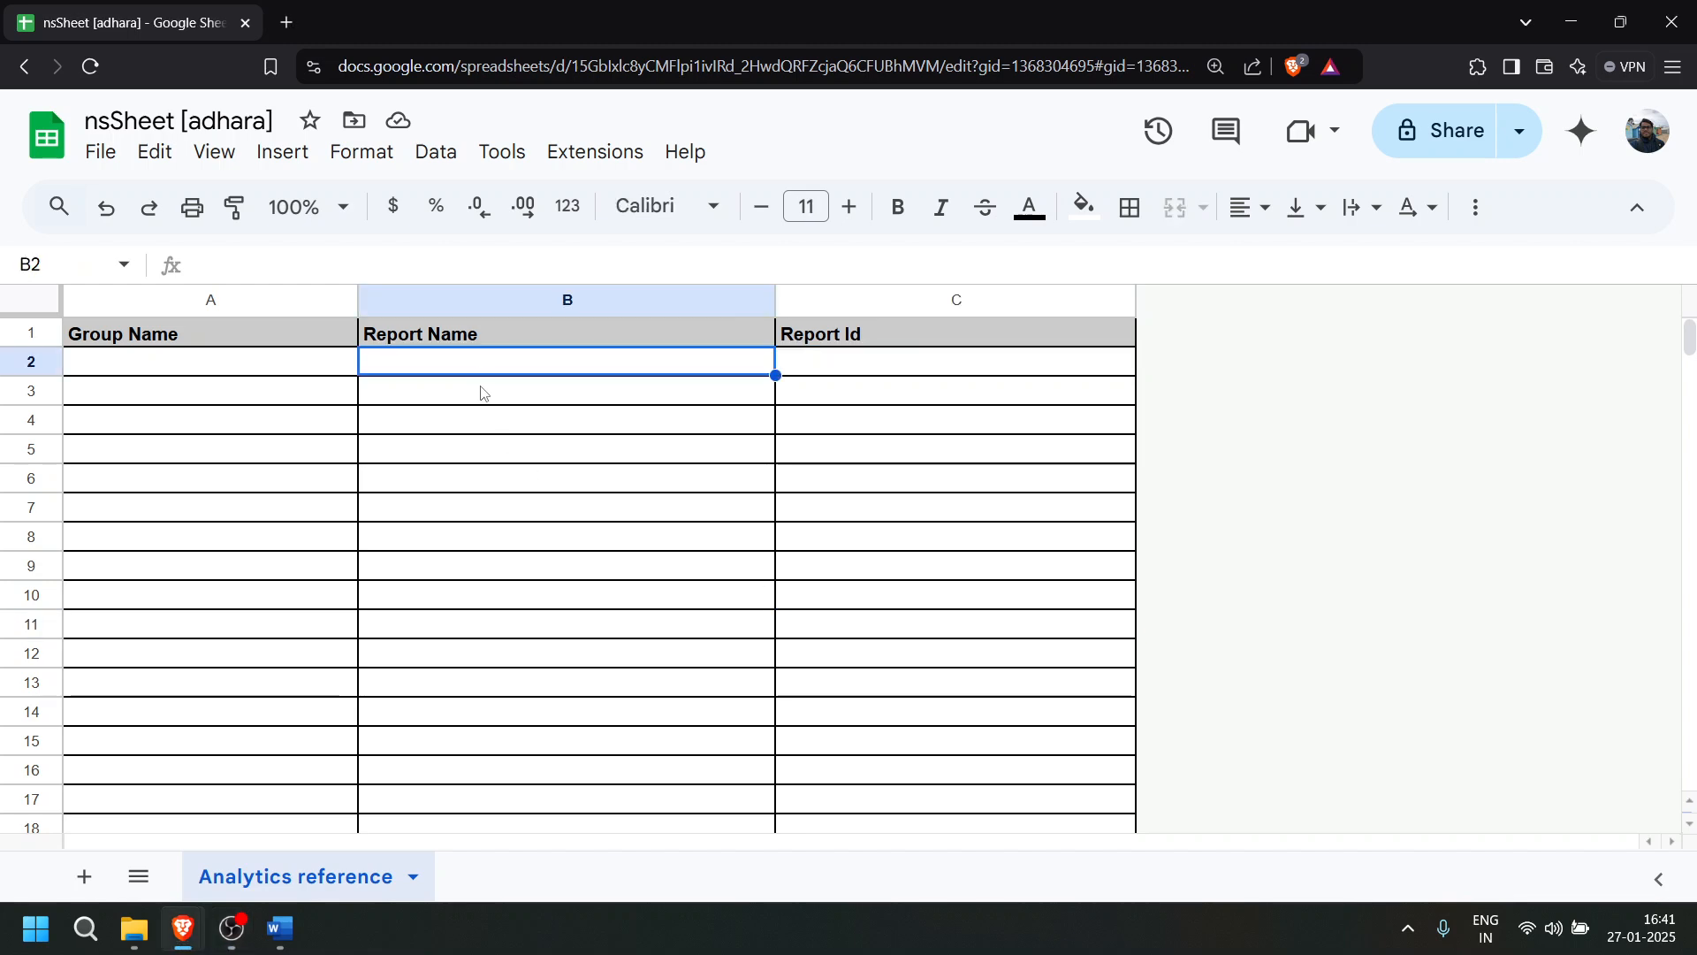
key(ctrl+v)
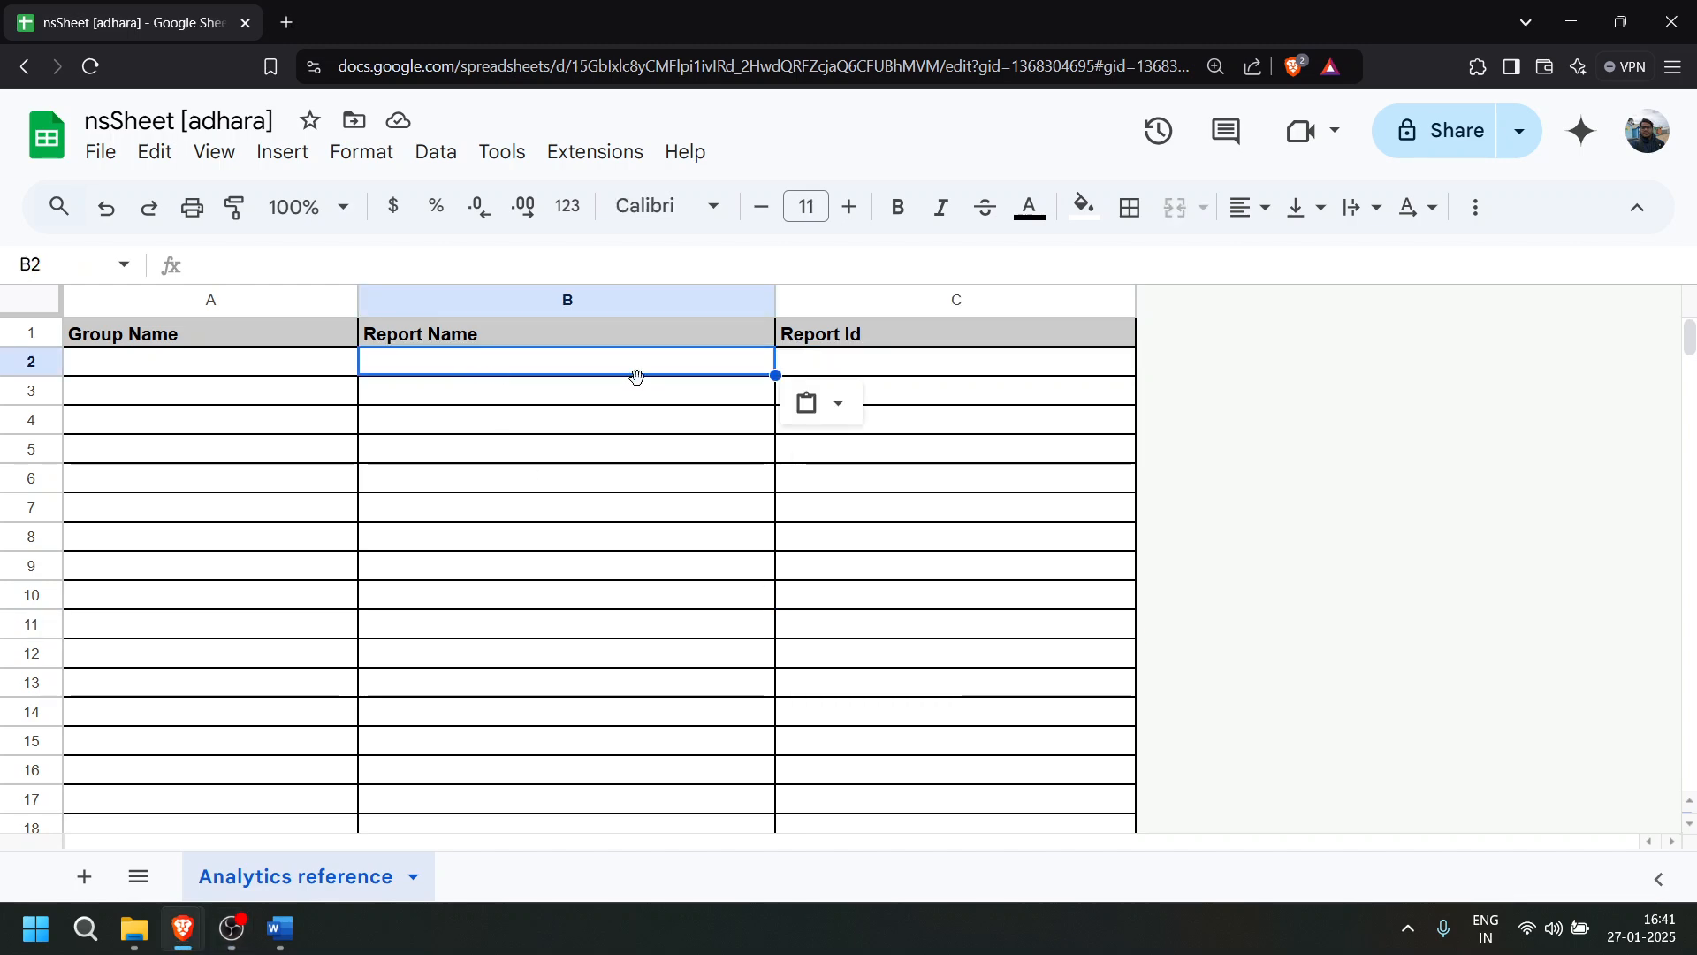
click(854, 404)
click(859, 452)
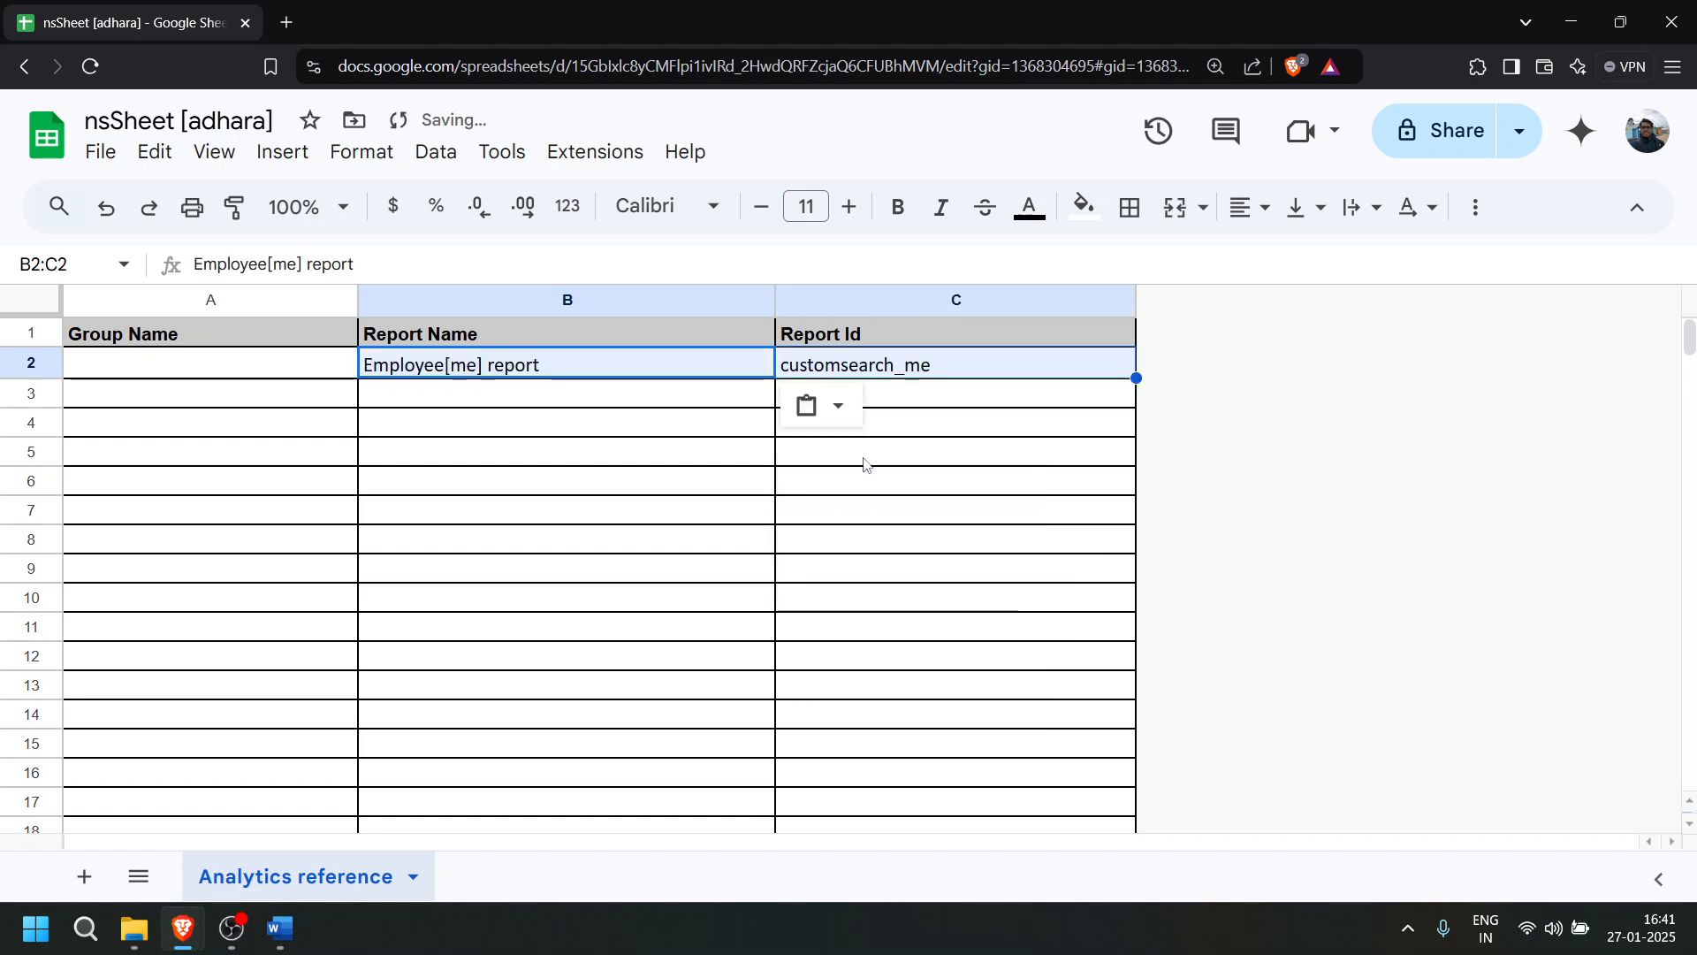
click(513, 425)
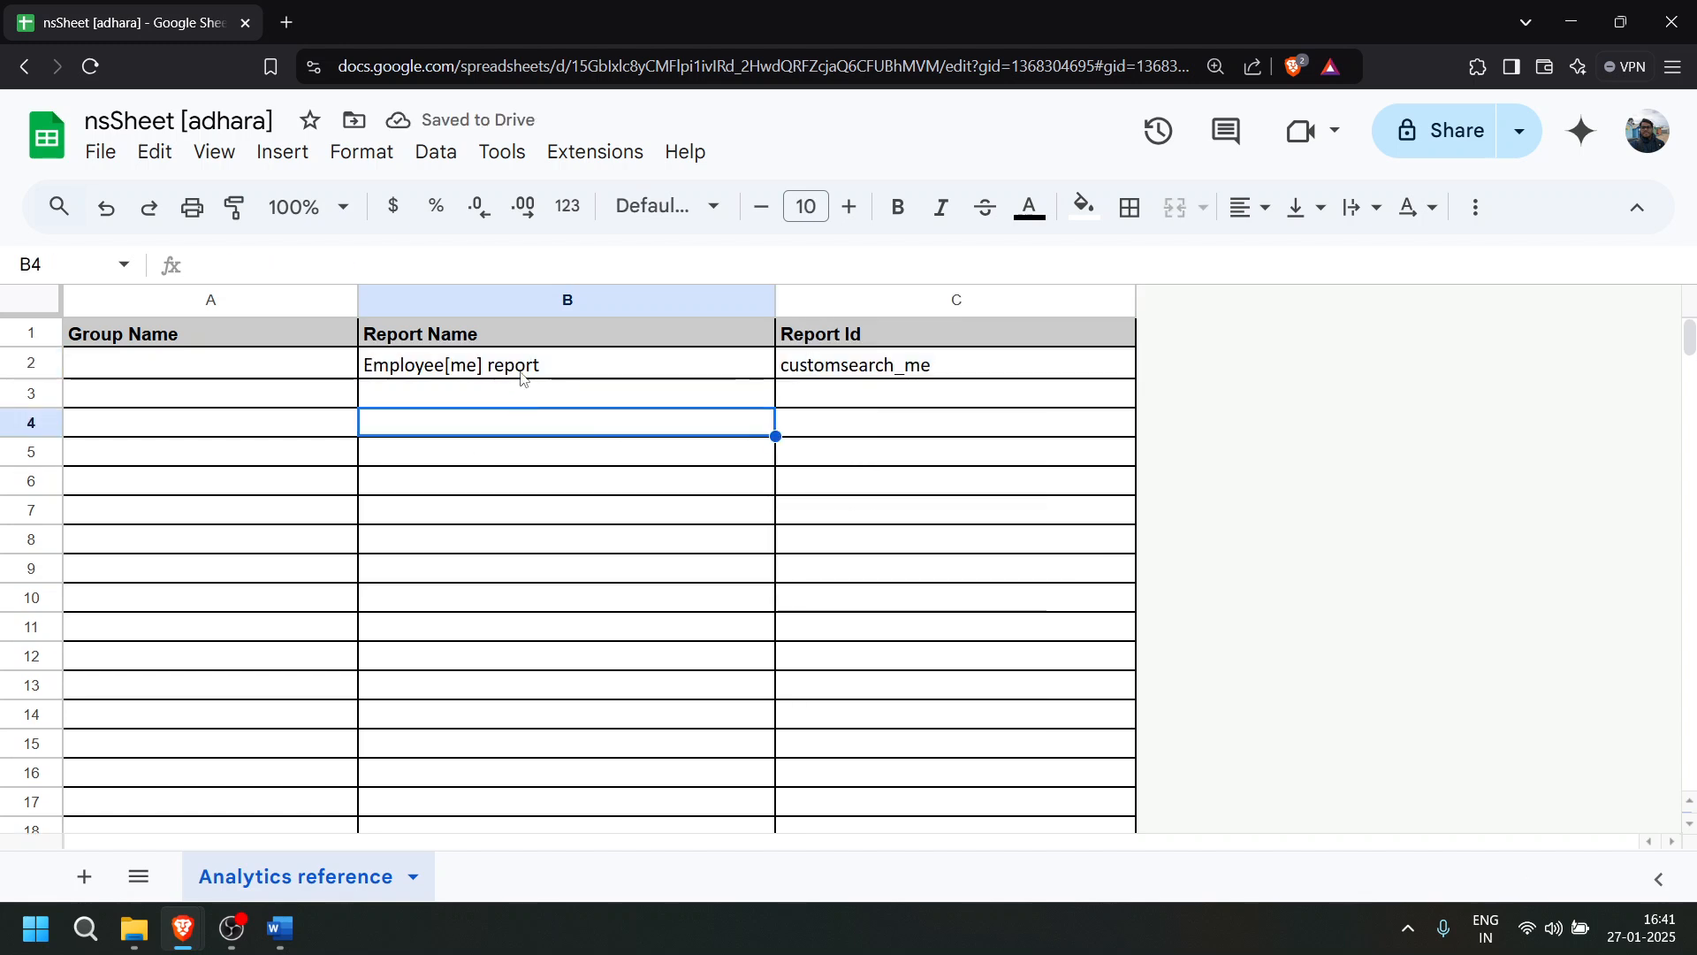
- Reload the spreadsheet and run the custom search "Employee[me] report"
click(90, 69)
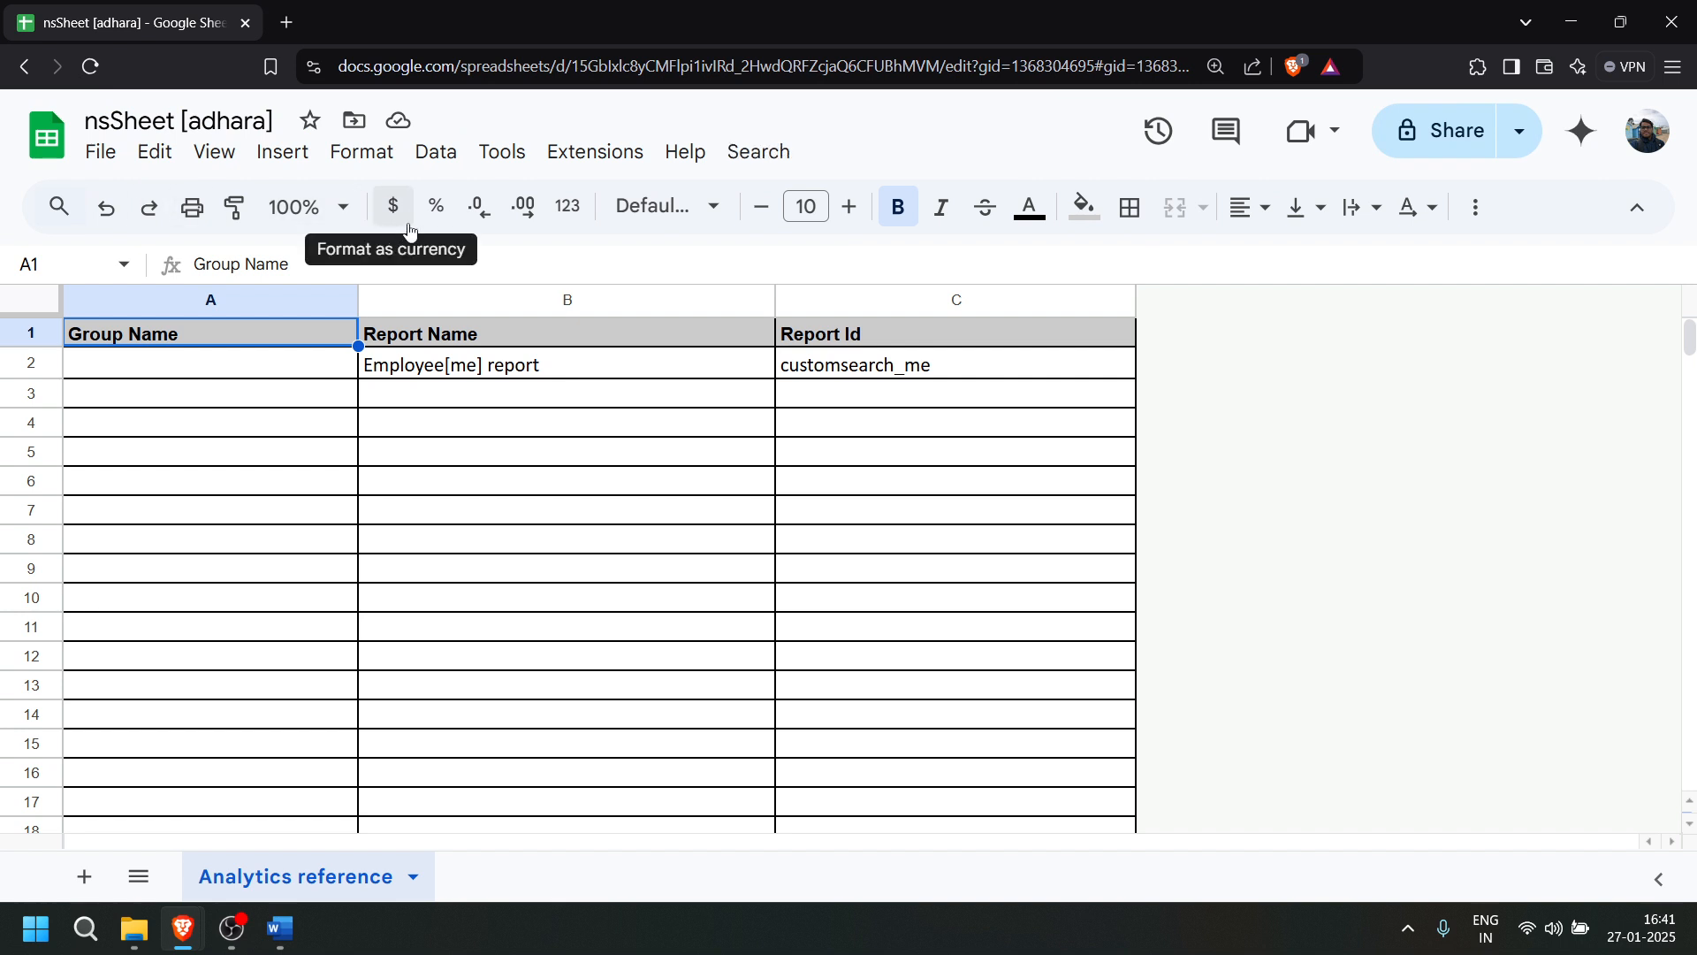
click(783, 159)
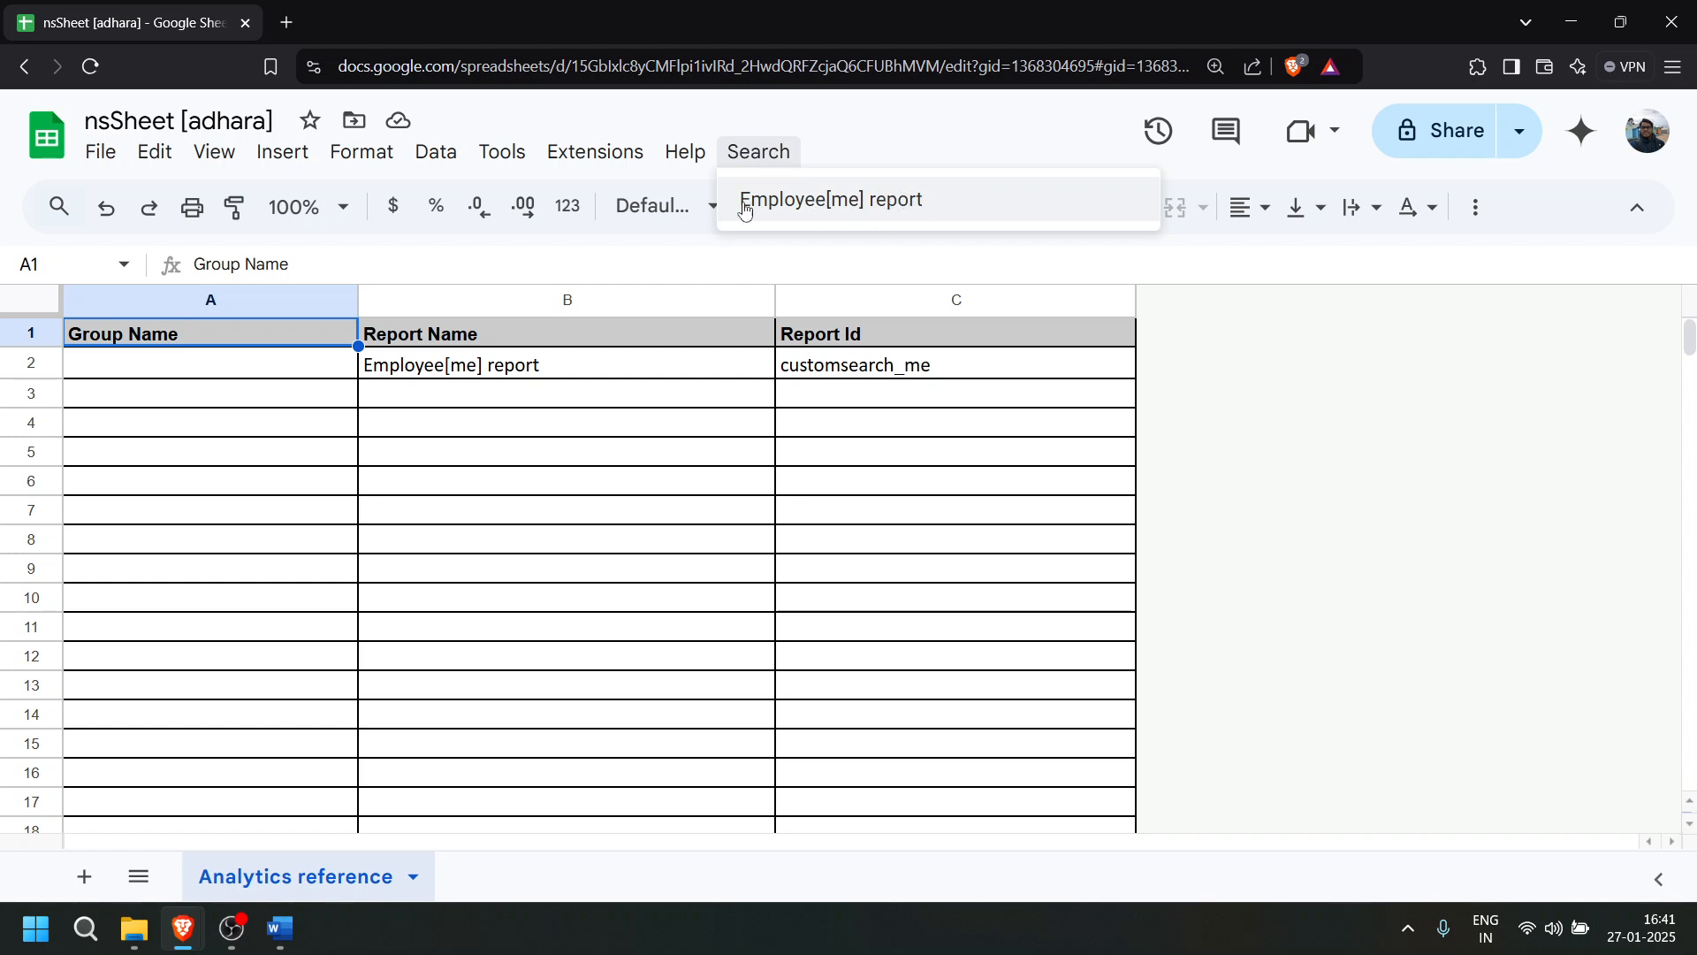
click(870, 212)
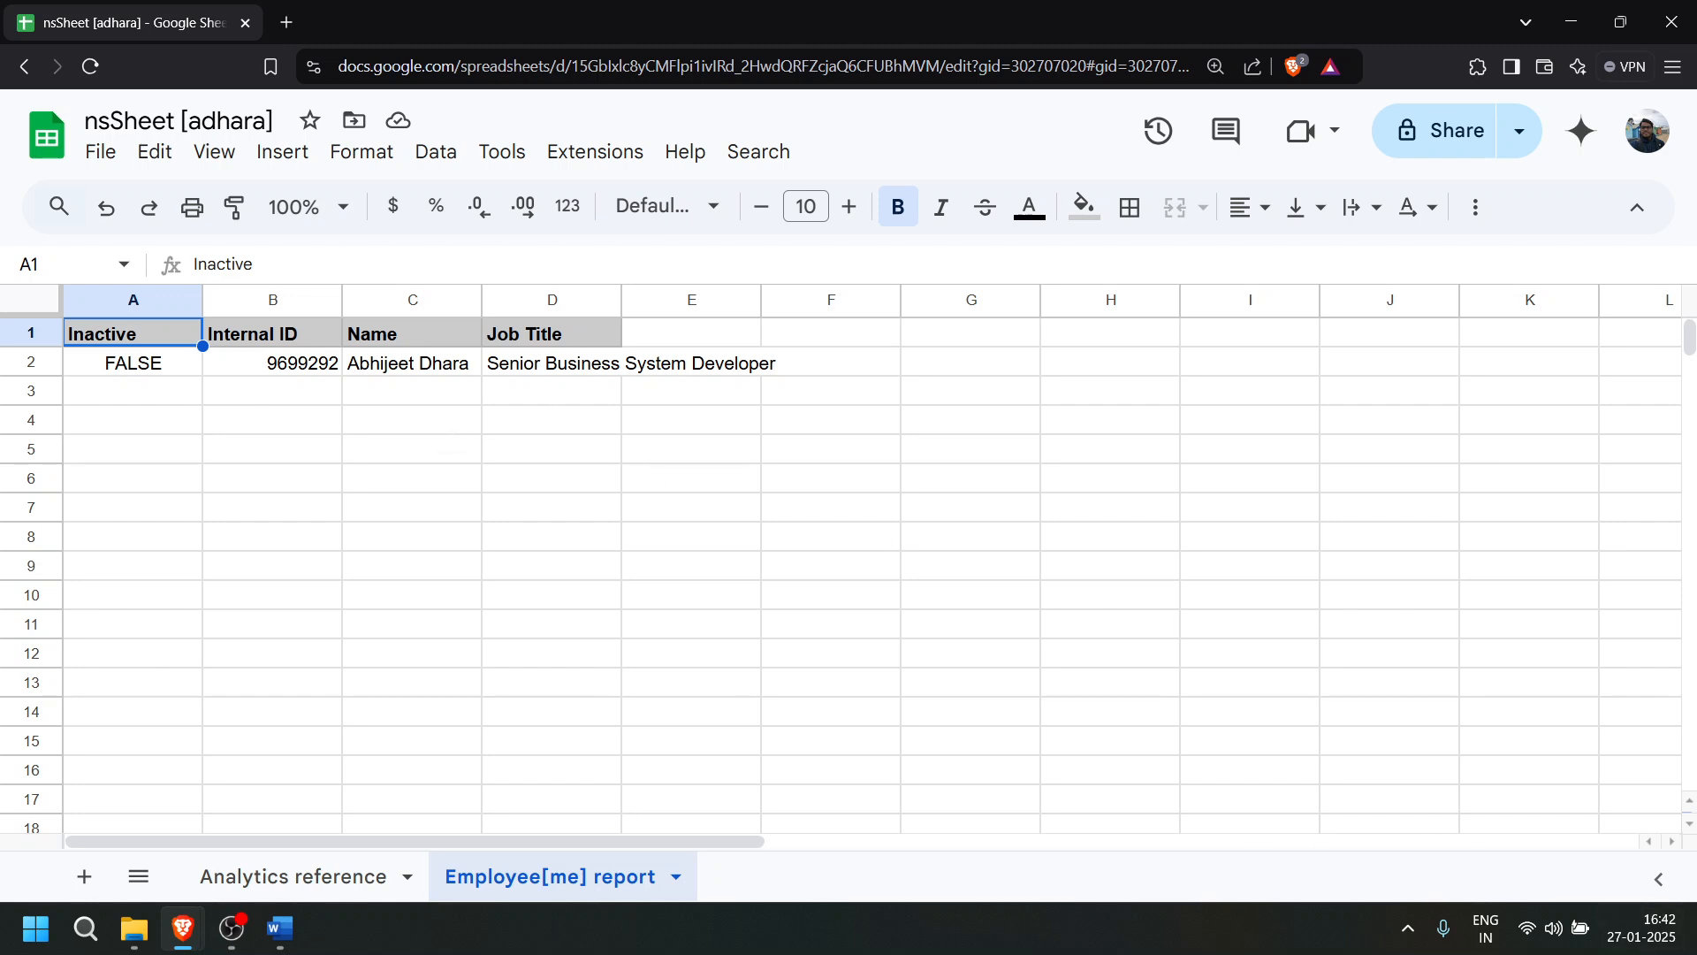
- Add the report name "Employee report" with report ID "custdataset_emp" to row 3 of the Analytics reference sheet
key(alt+Tab)
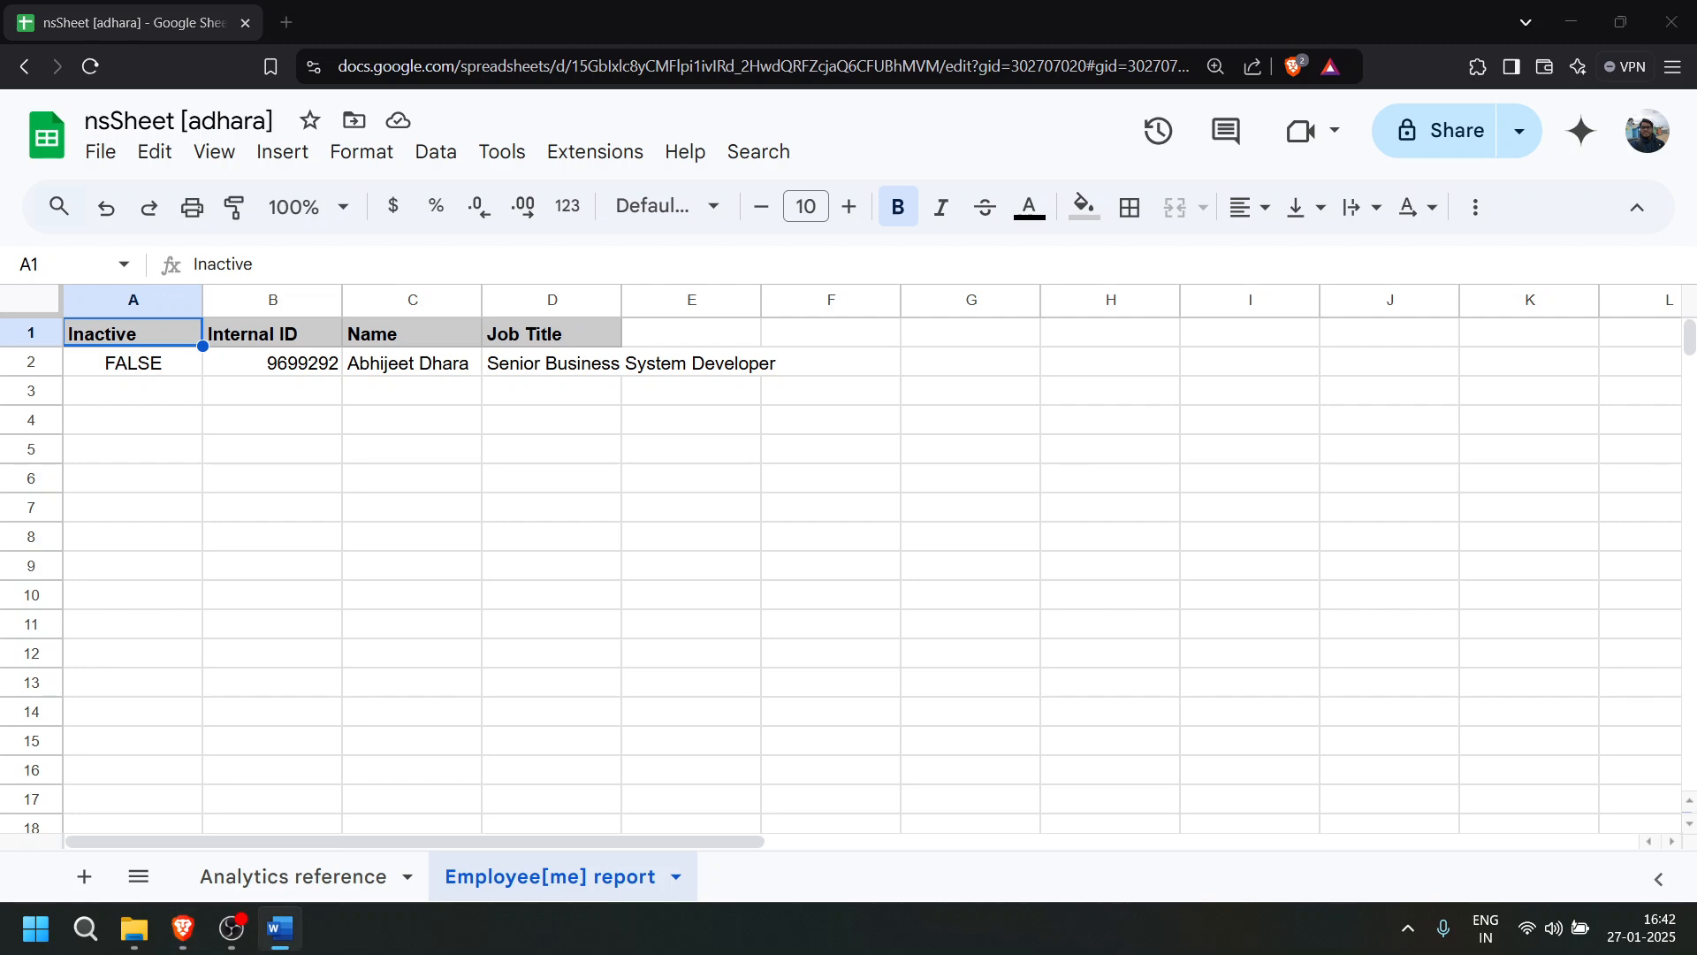
click(333, 892)
click(458, 398)
text(Employee report	custdataset_emp)
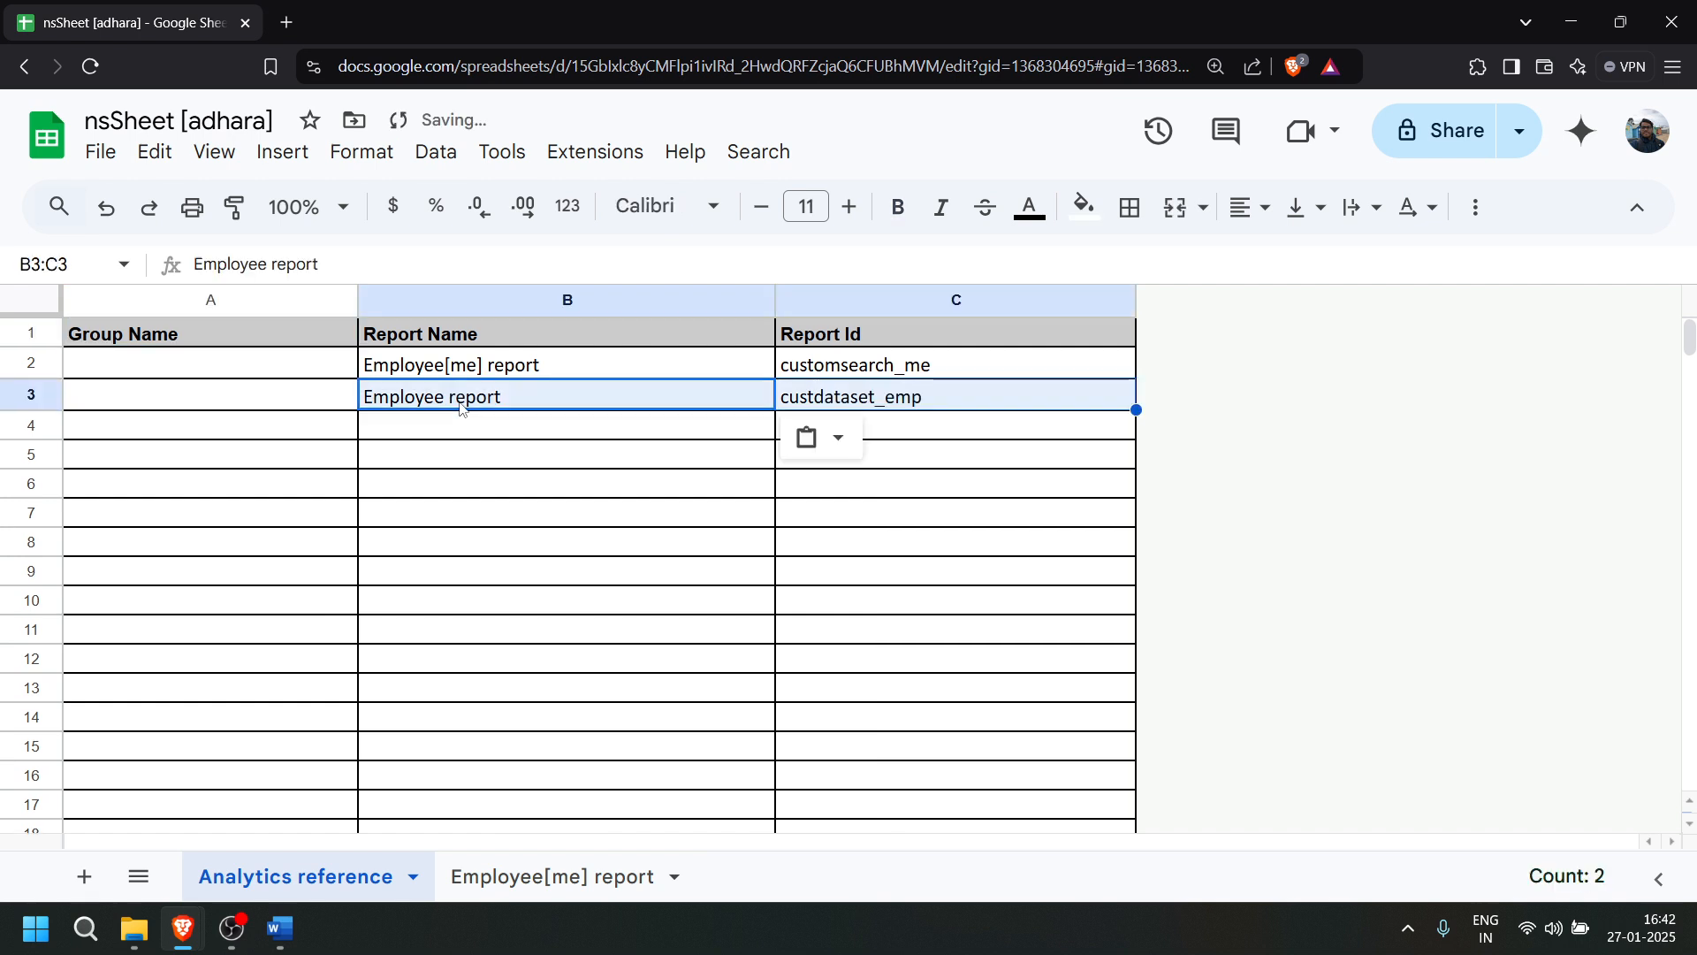
click(529, 574)
- Reload the spreadsheet and run the custom dataset "Employee report"
click(90, 66)
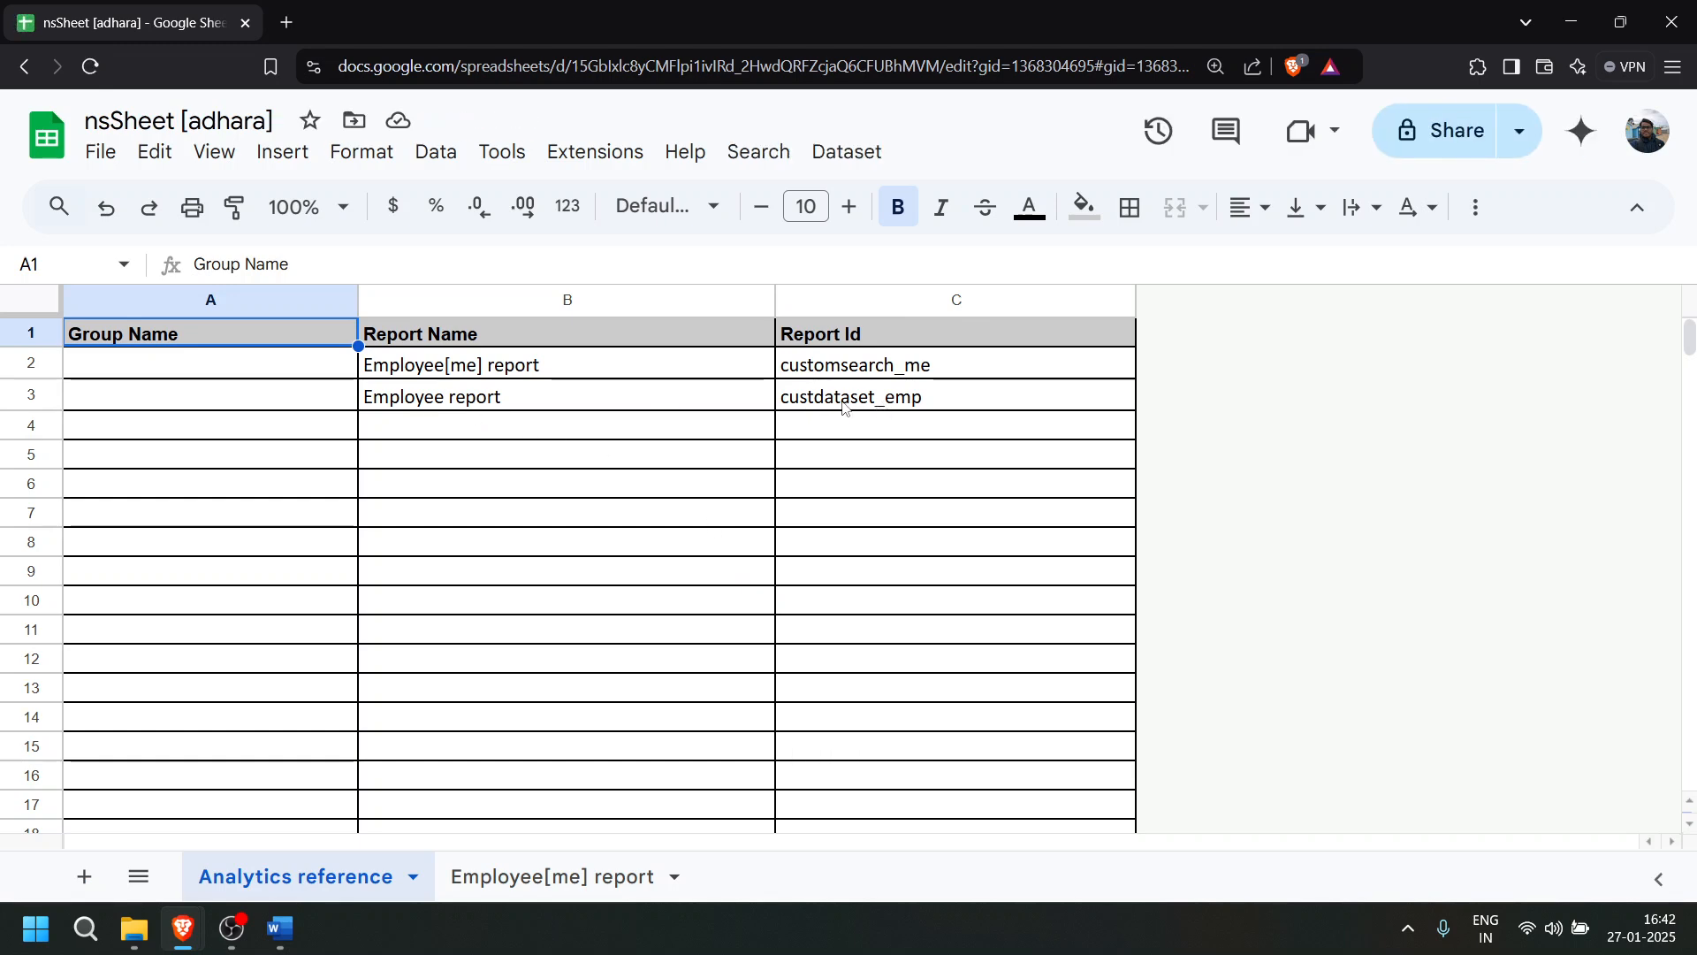
click(747, 153)
mouse_move(844, 154)
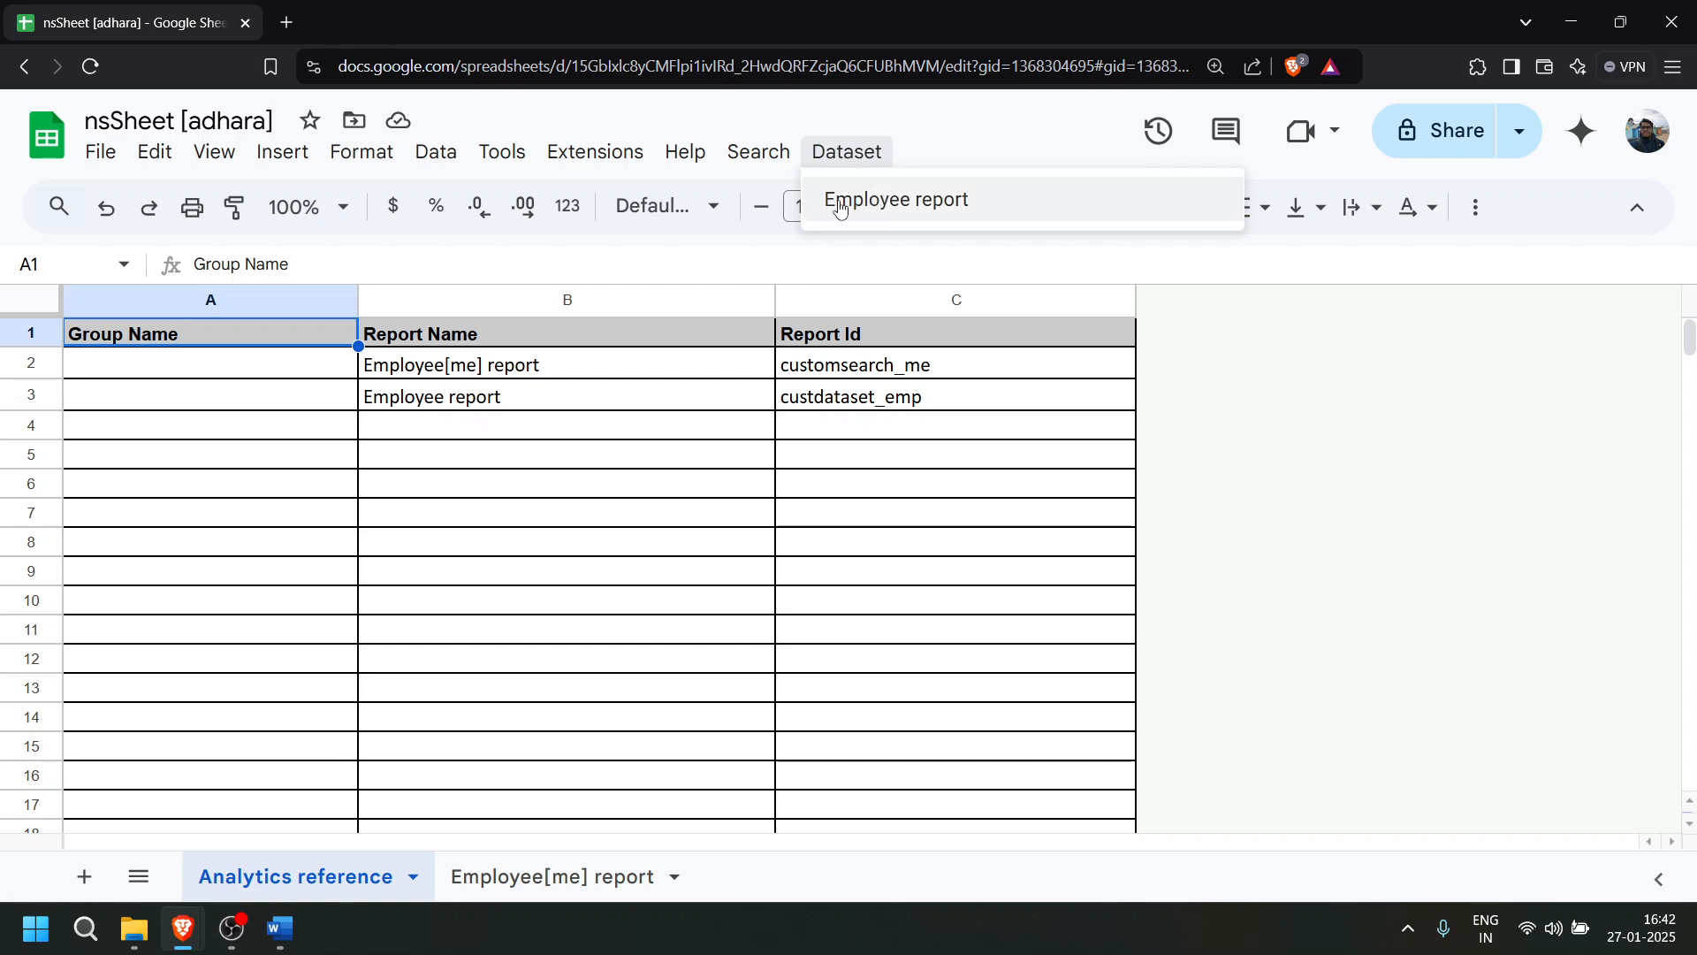
click(906, 202)
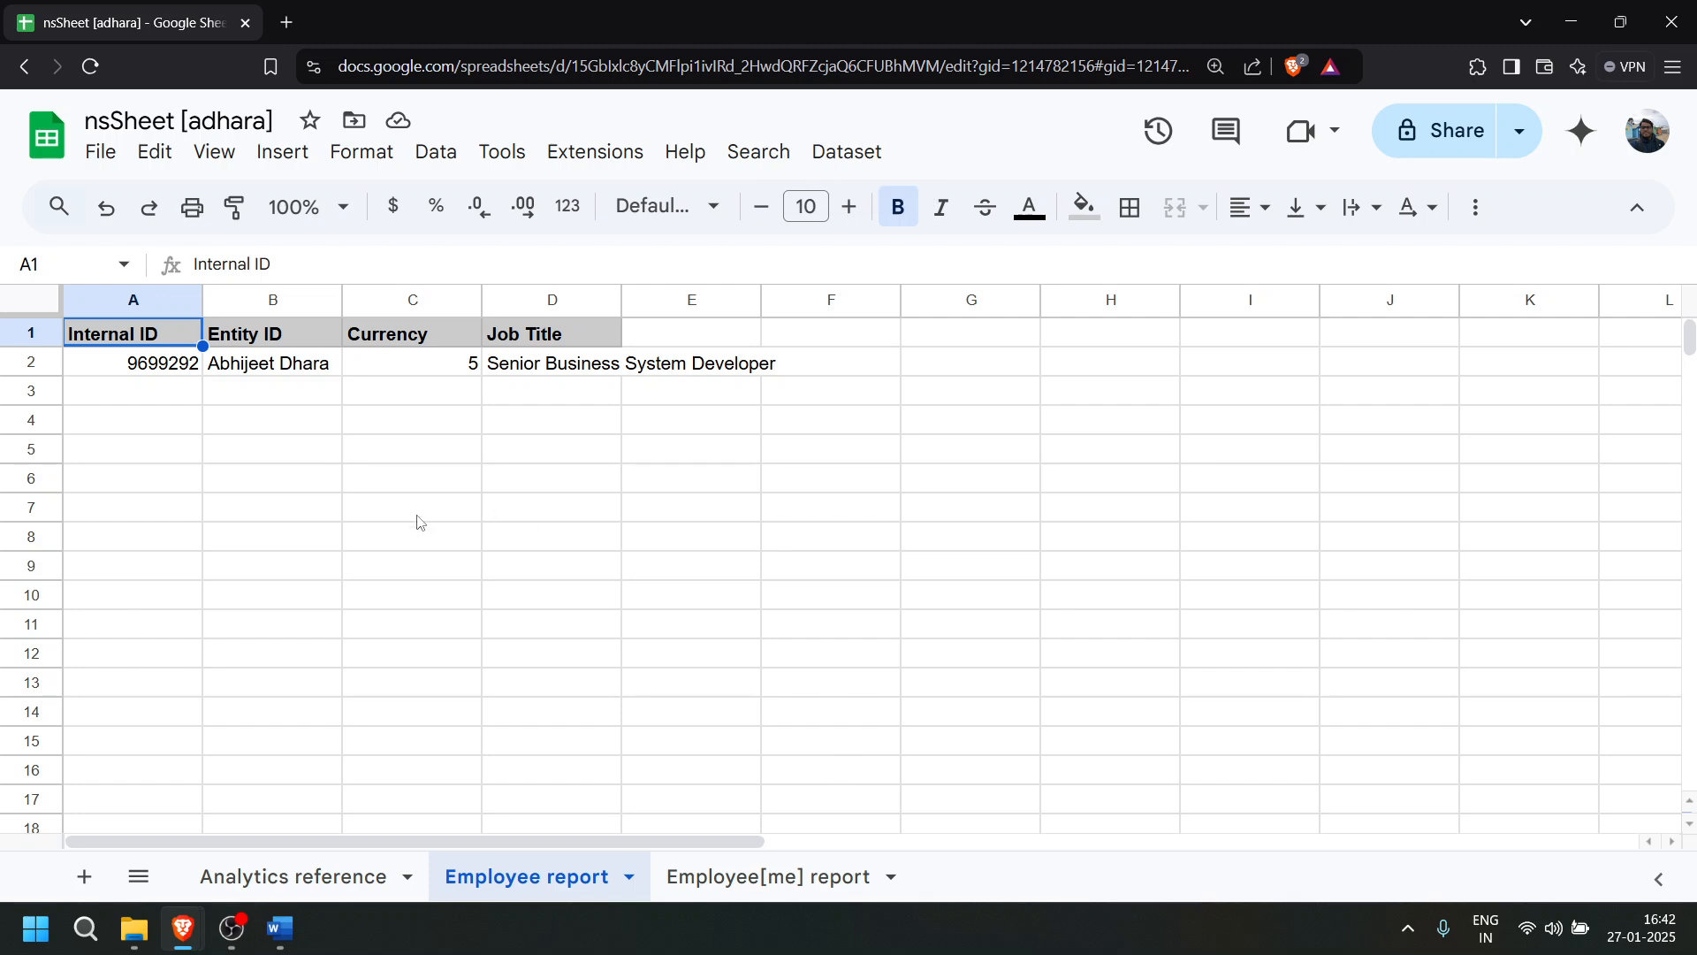
- Enter "Group1" as the group name for both reports in rows 2 and 3 of the Analytics reference sheet
click(318, 875)
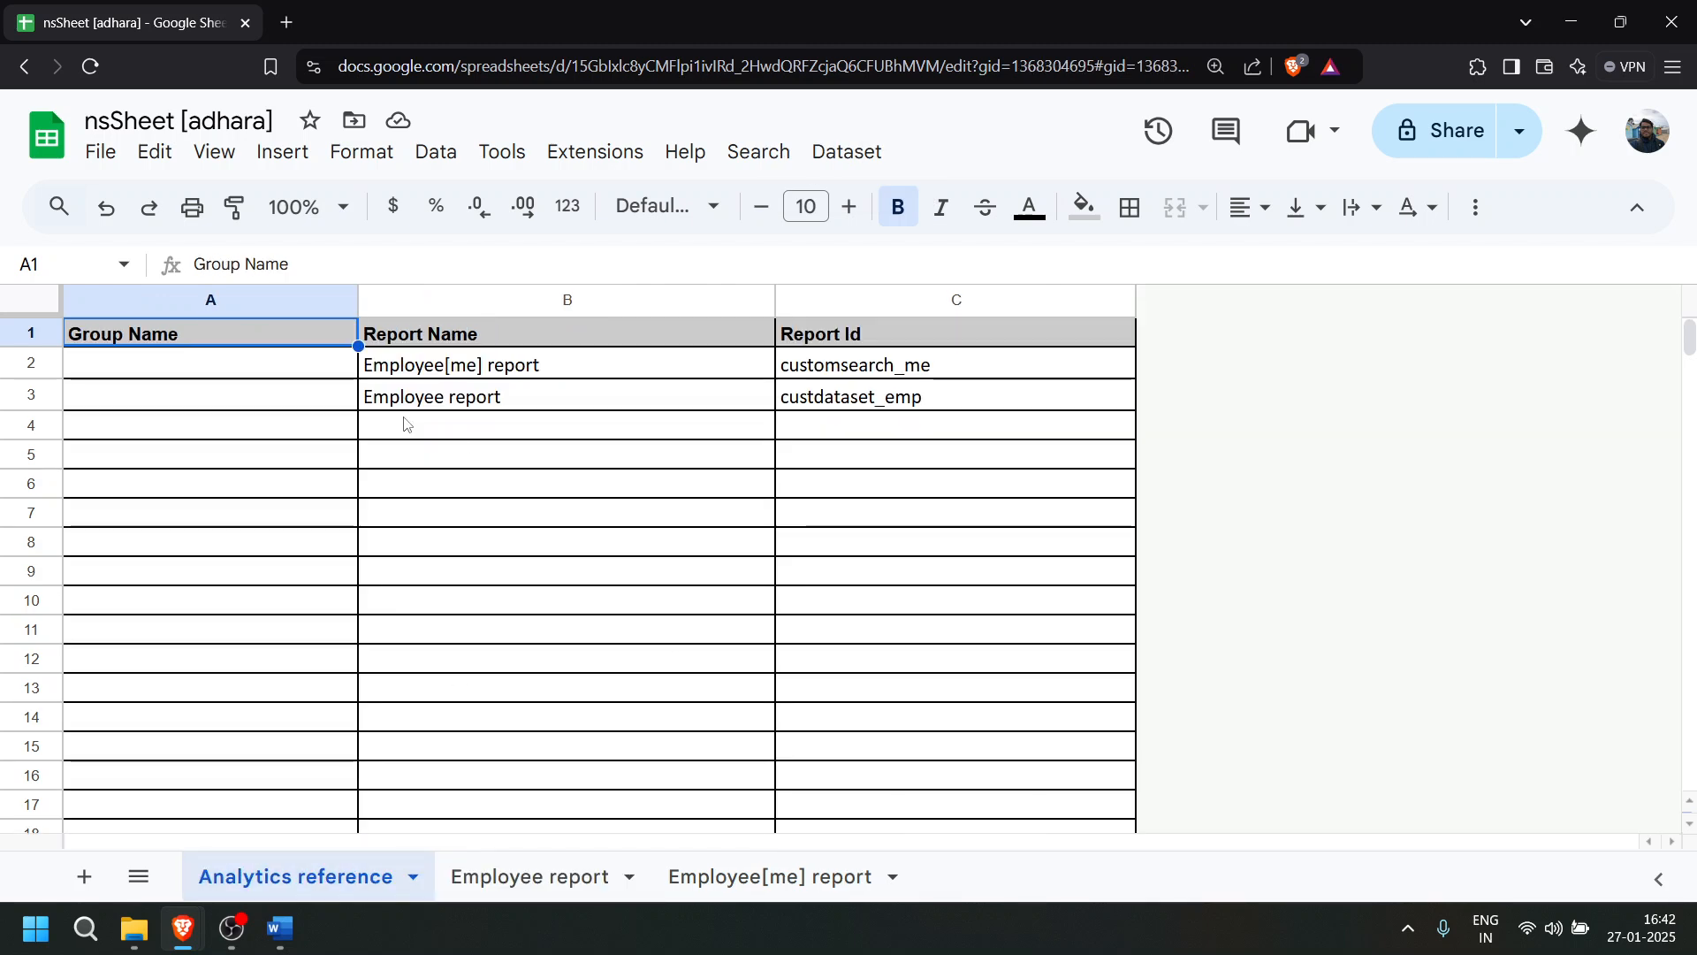
click(327, 371)
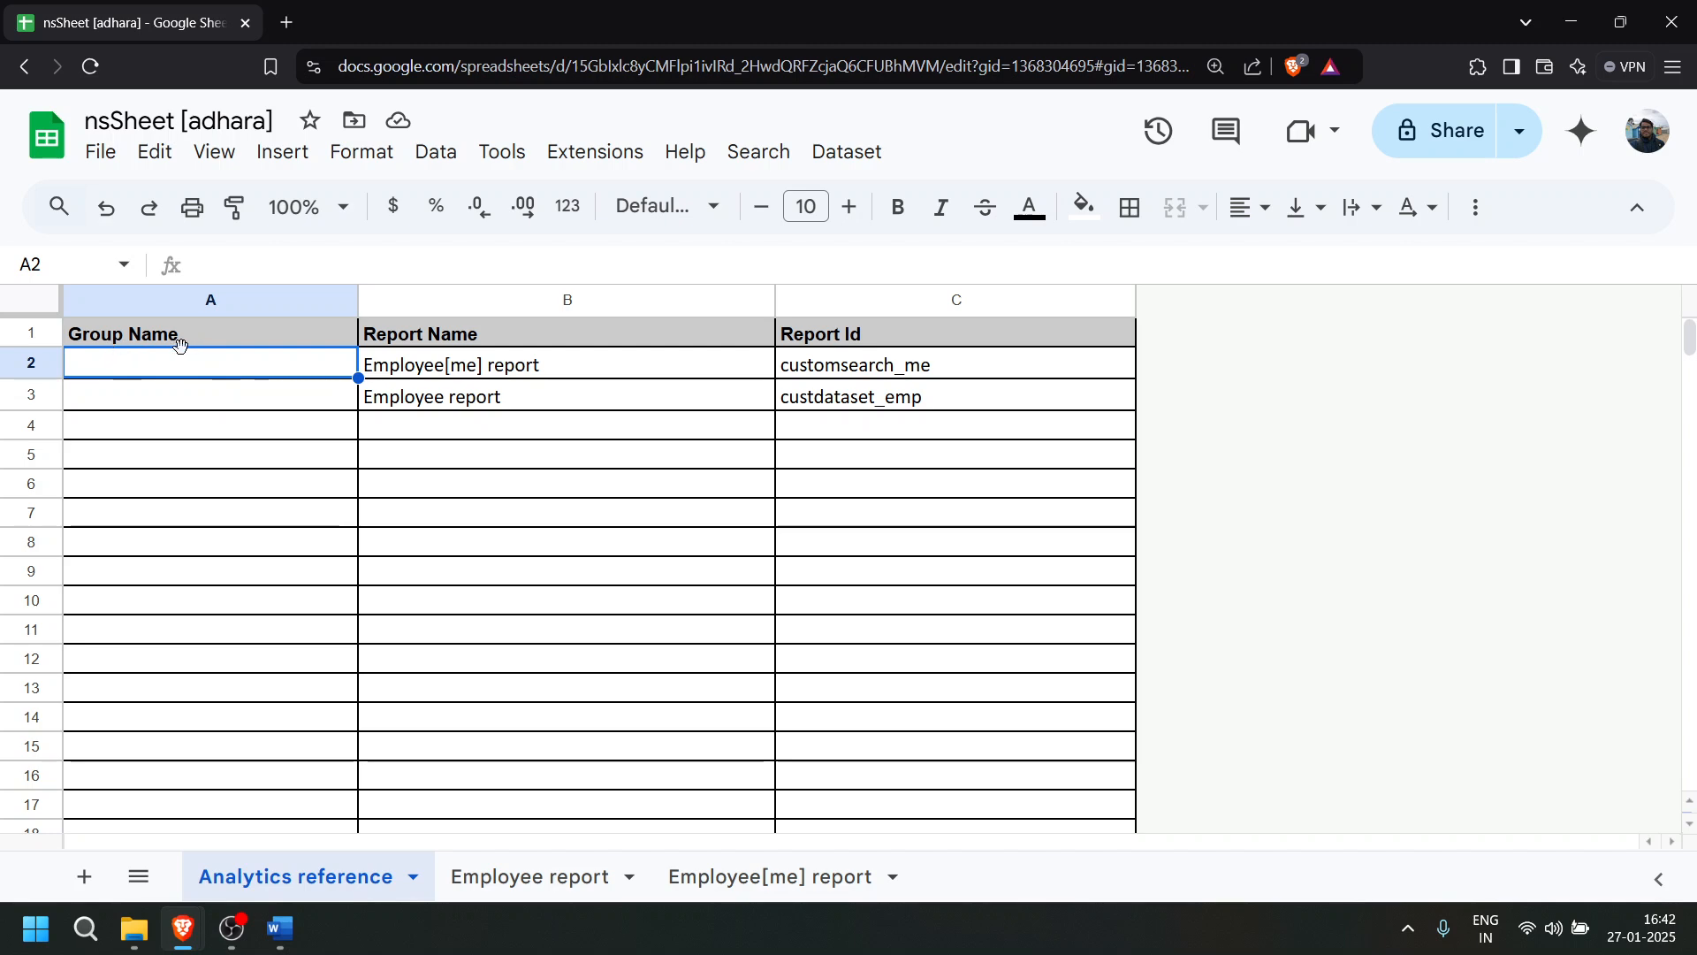
text(Group1)
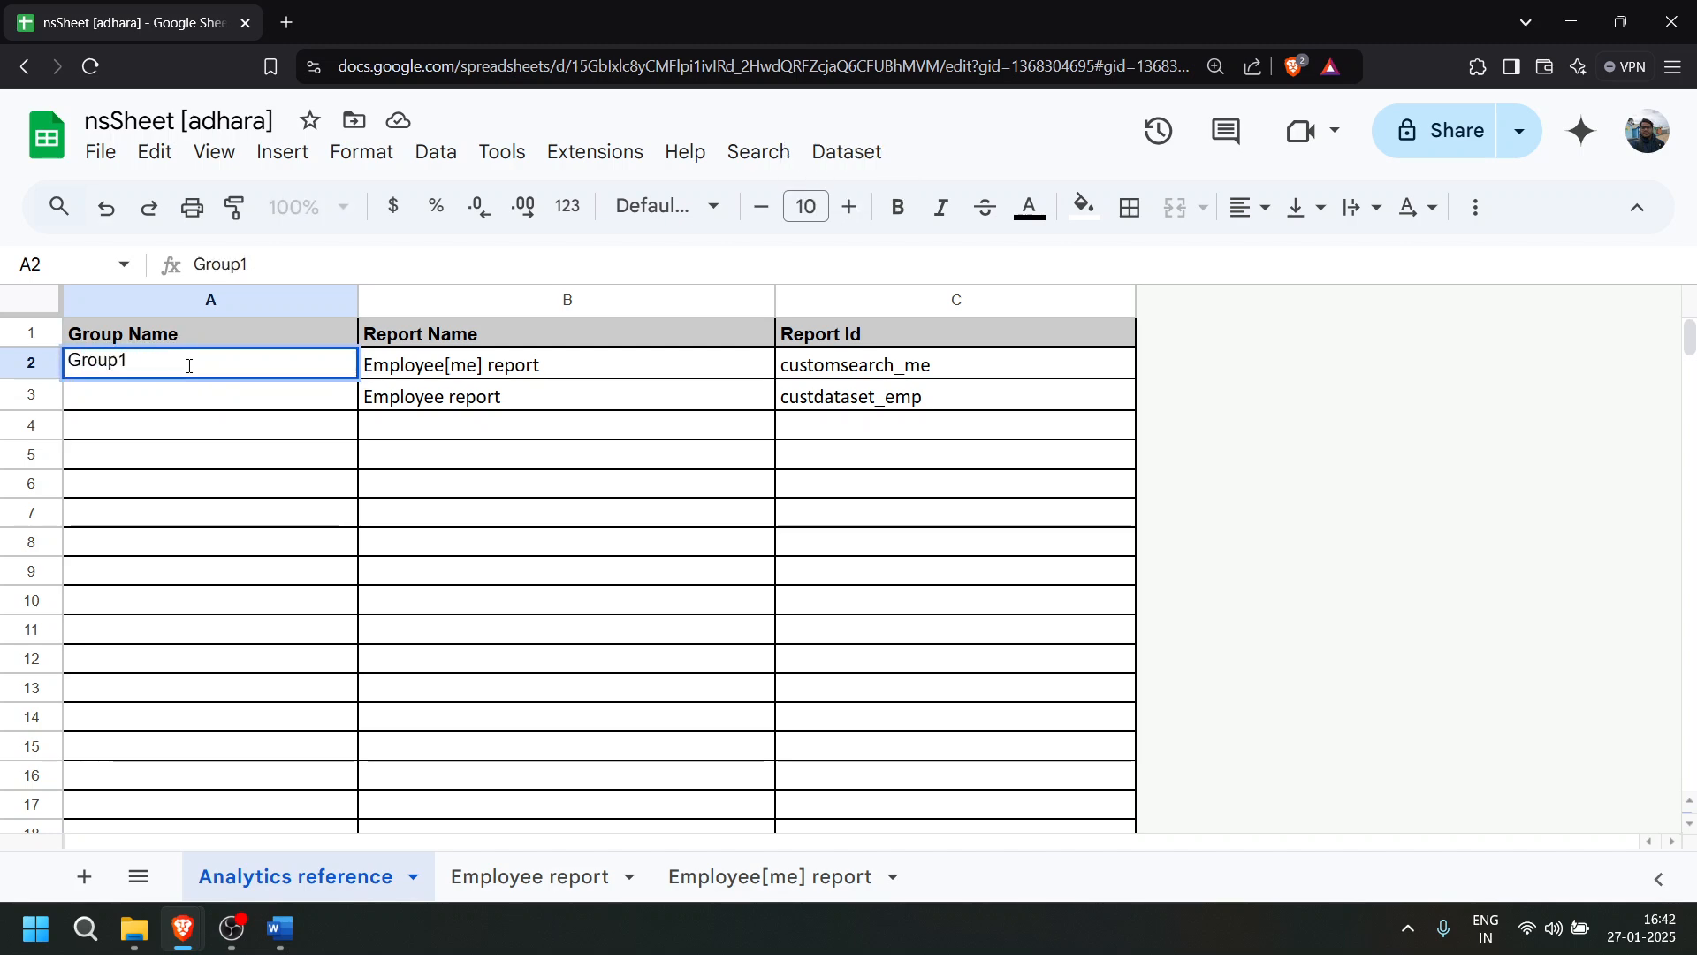
click(187, 446)
click(160, 378)
key(ctrl+c)
click(180, 402)
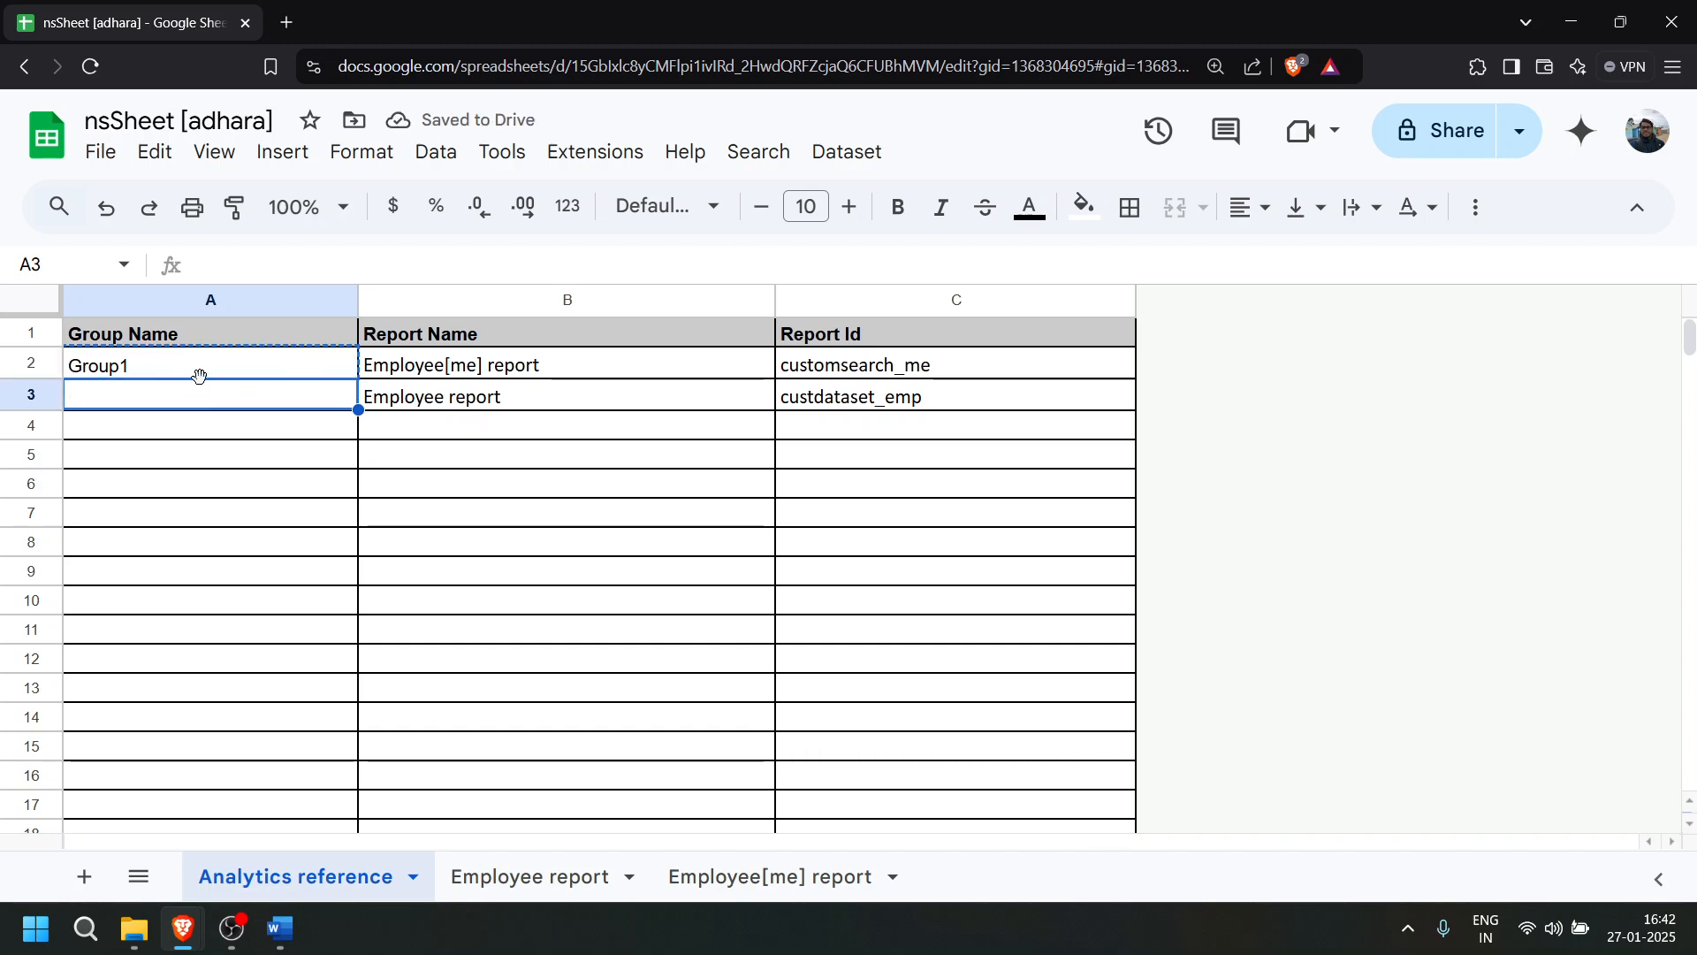
key(ctrl+v)
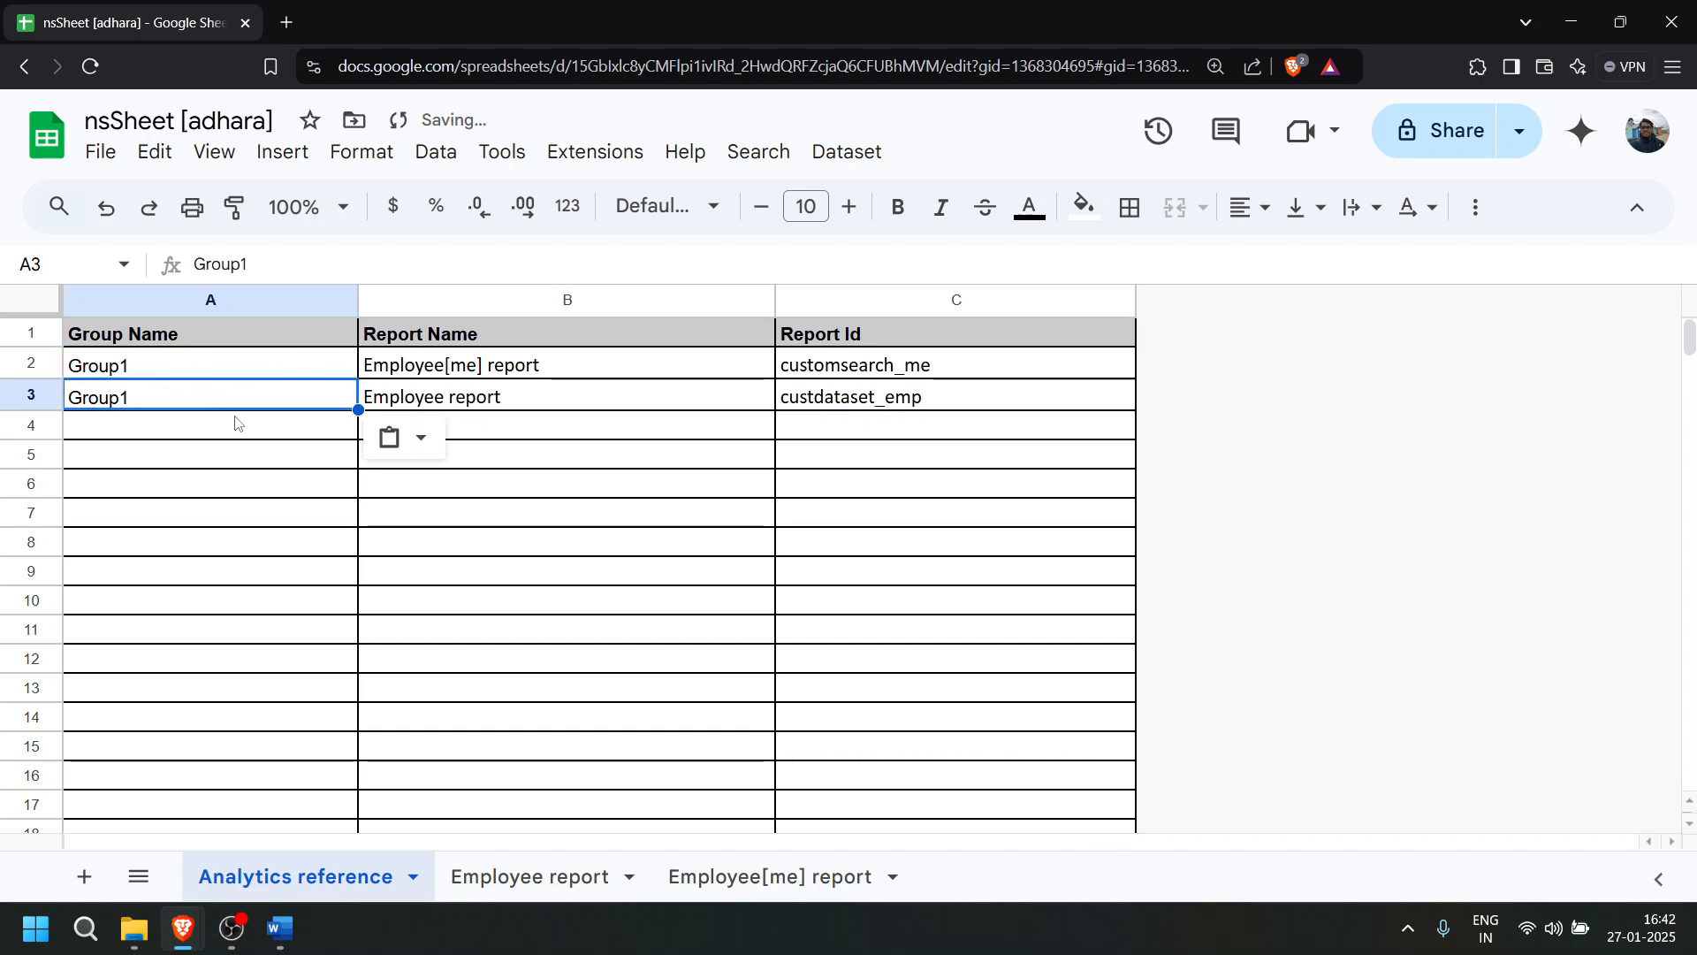
click(276, 539)
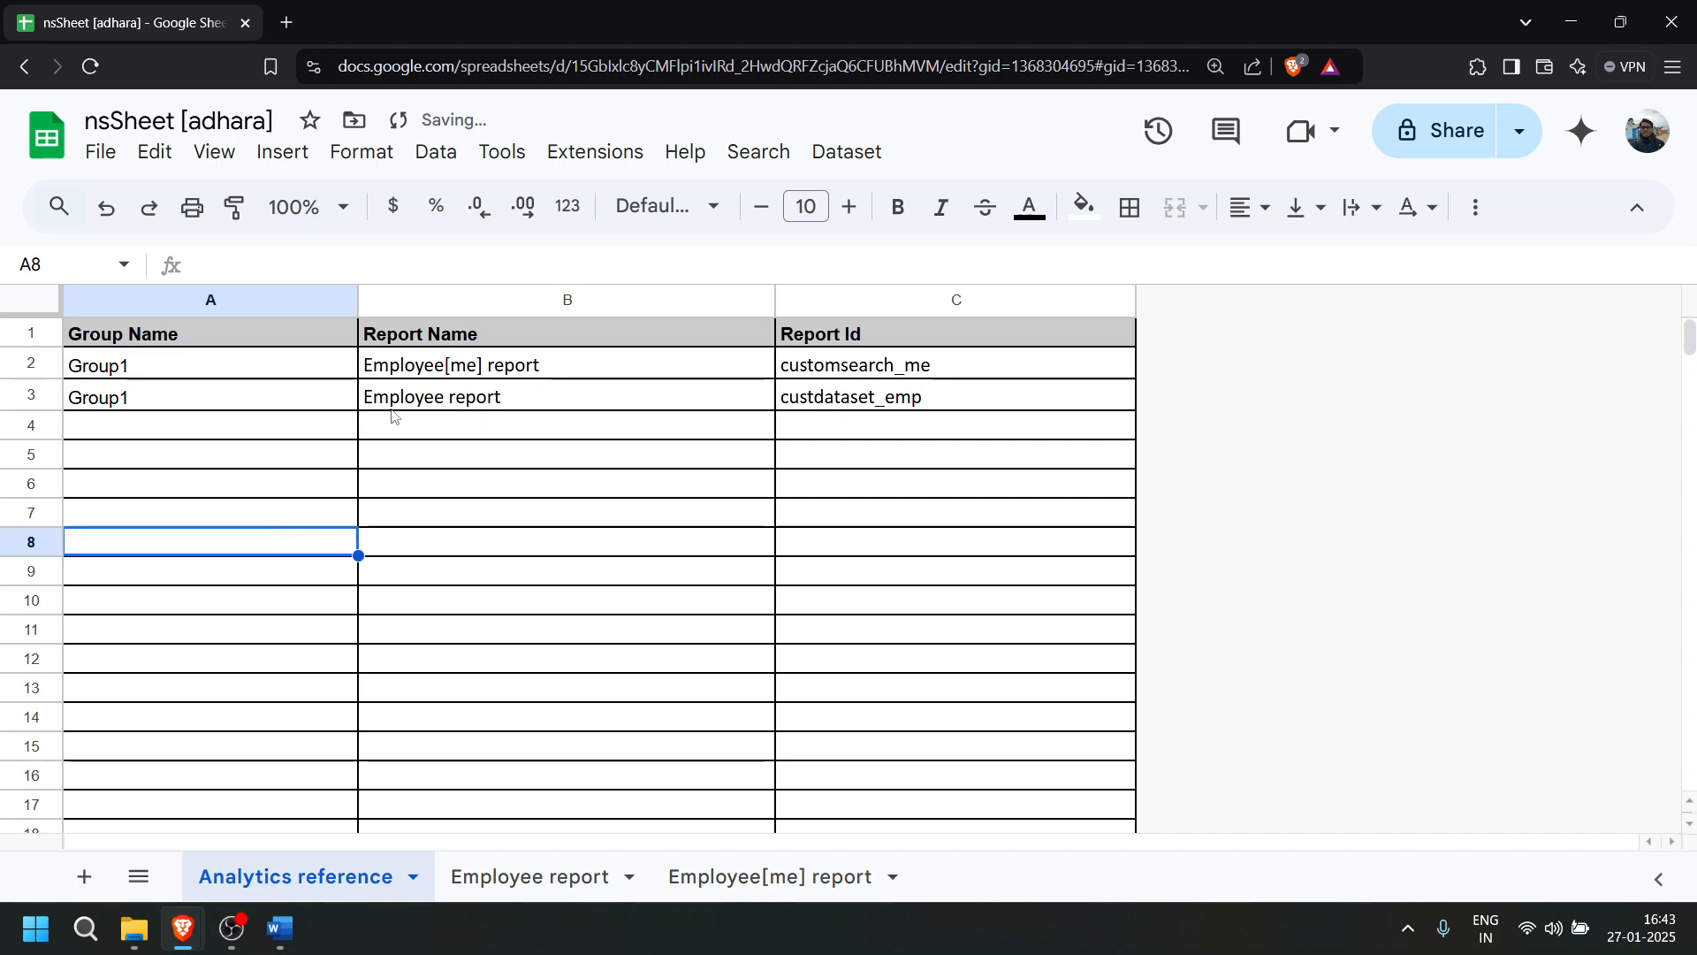
- Reload the spreadsheet, run the report group "group1" and check the Employee[me] report sheet
click(90, 66)
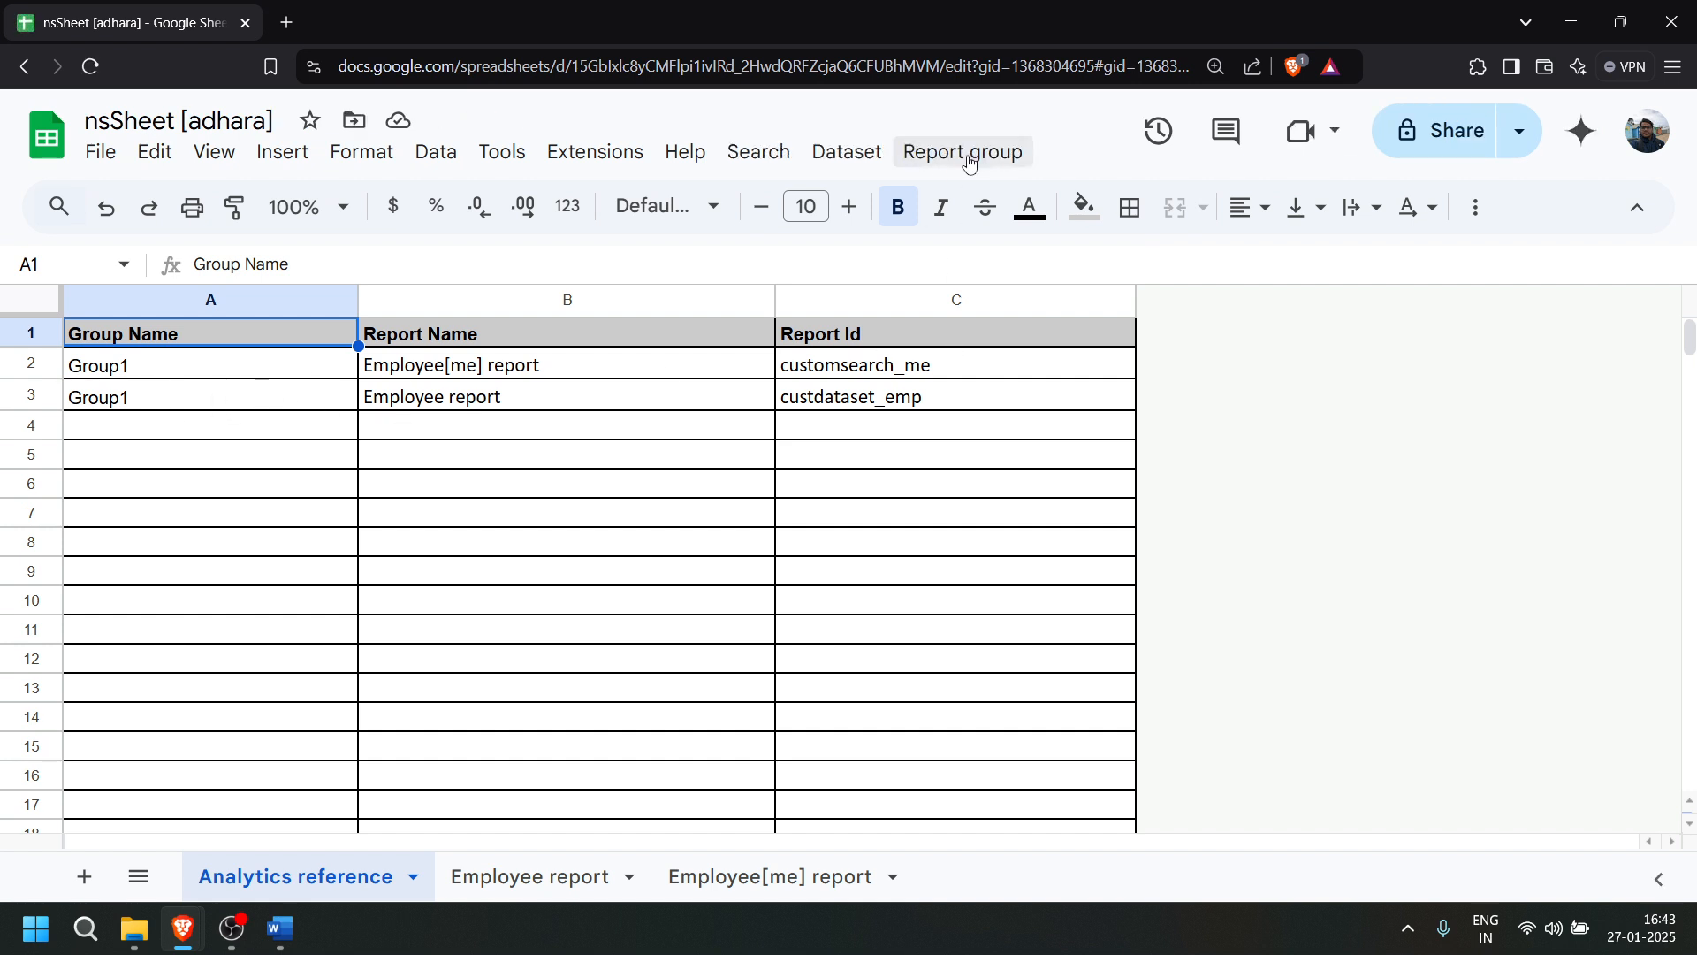
click(991, 159)
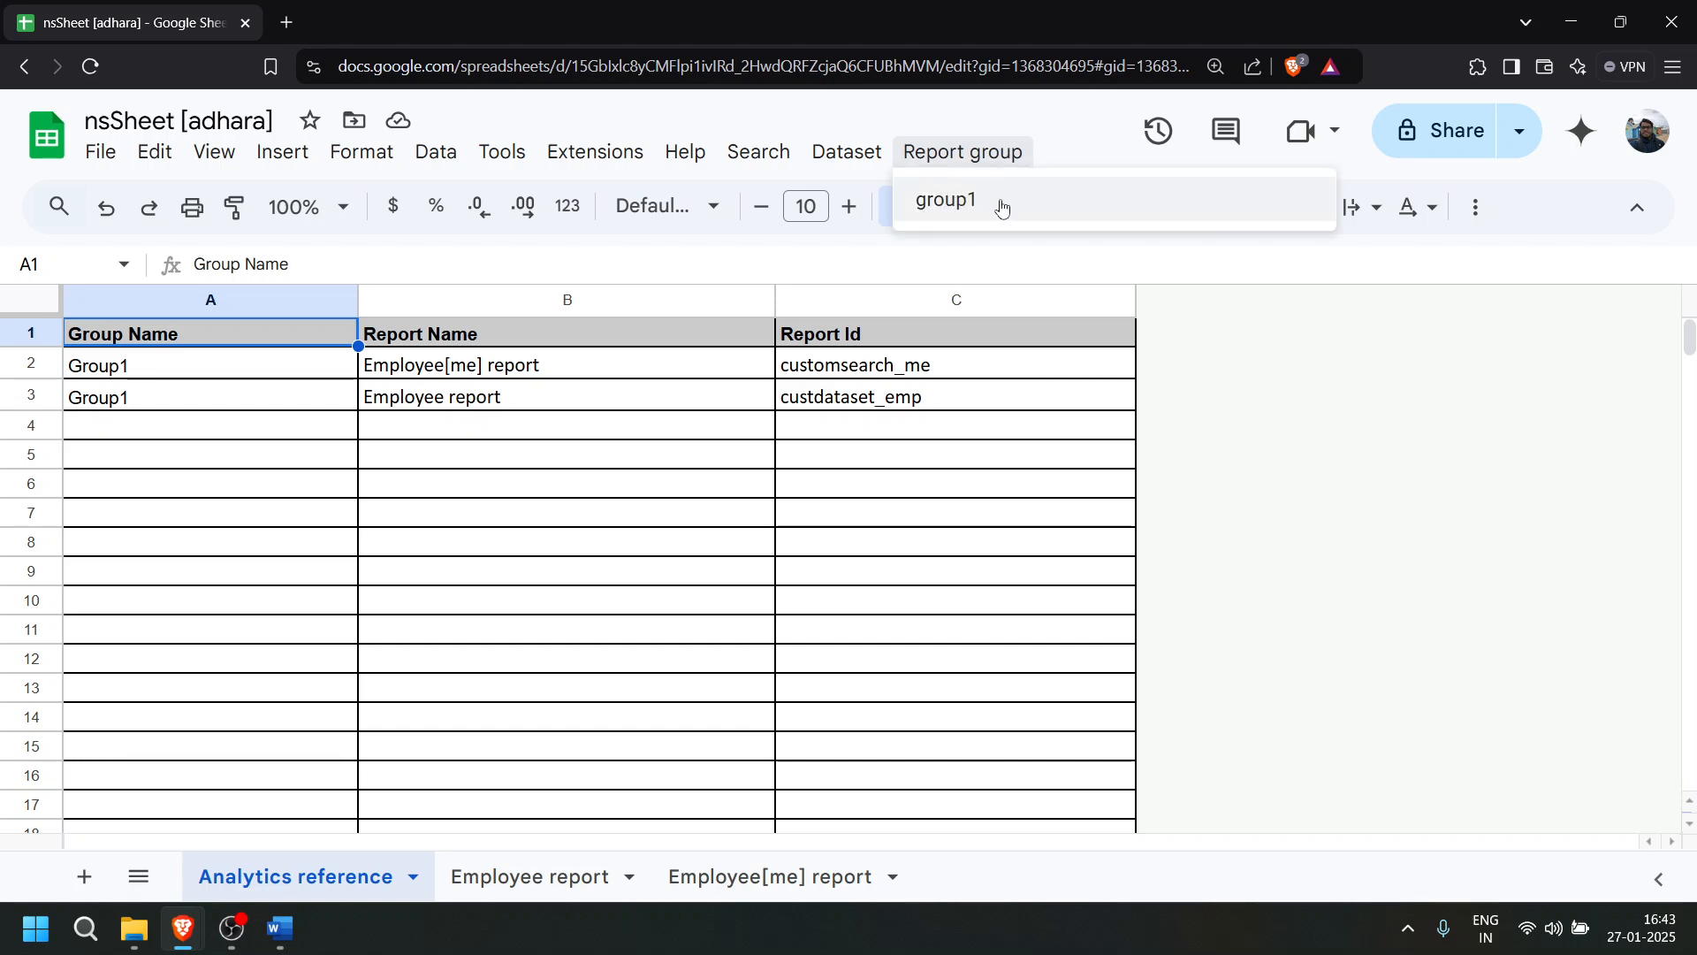
click(1001, 208)
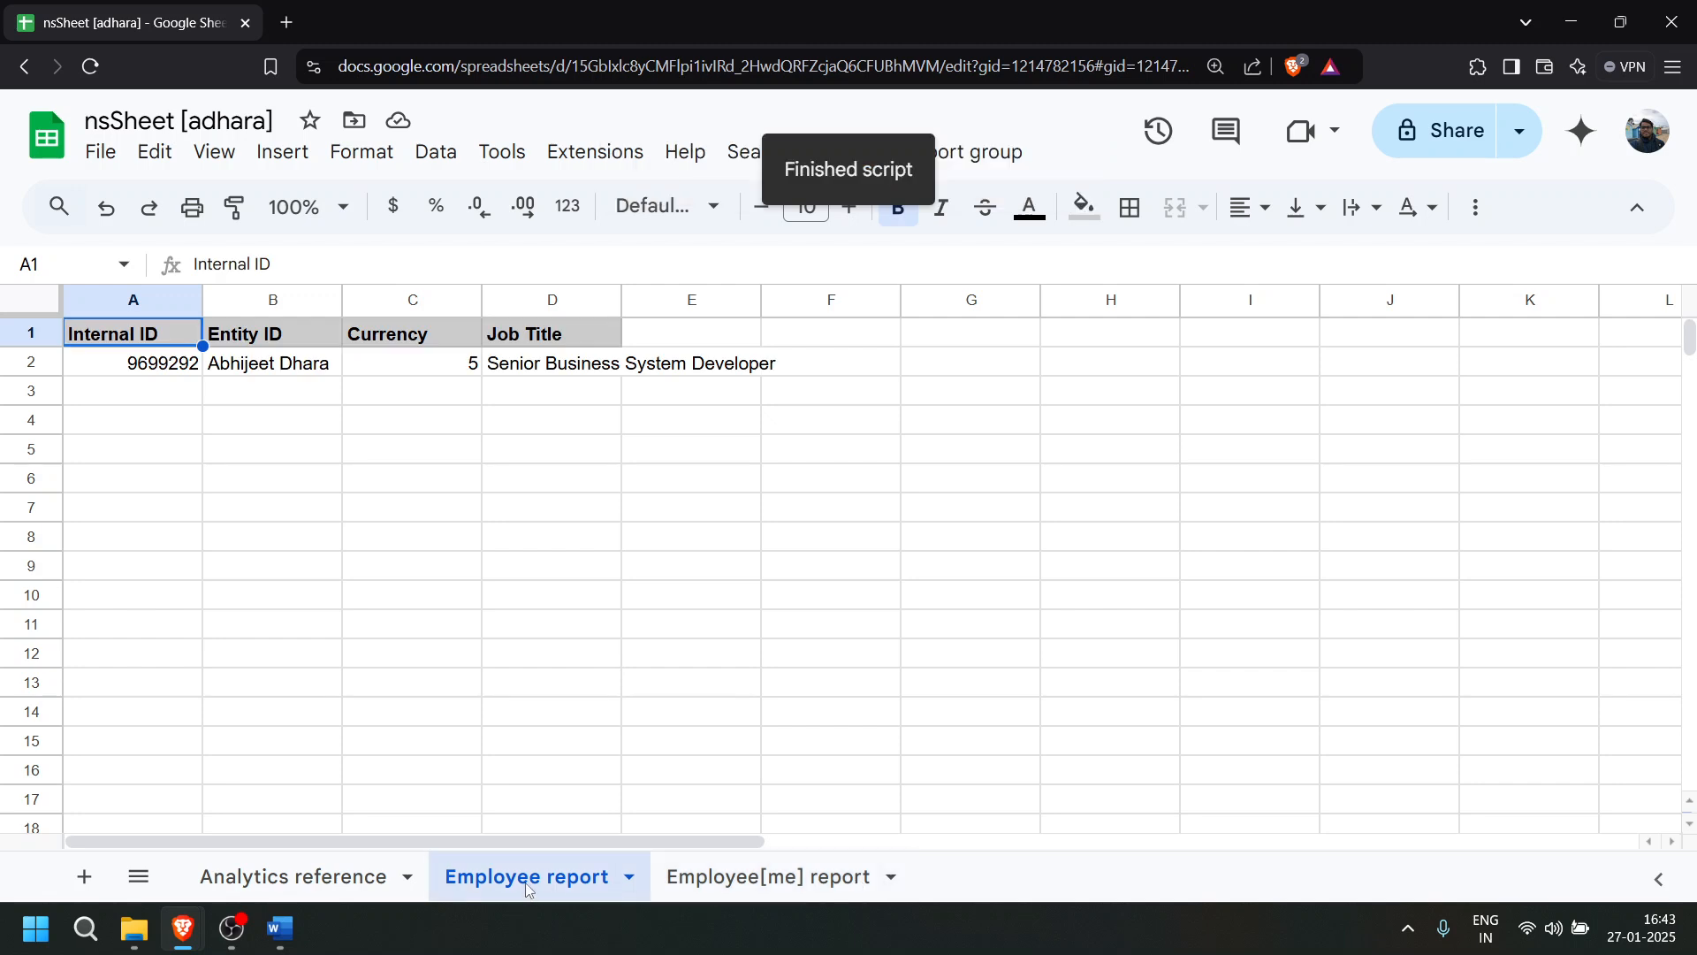
click(767, 882)
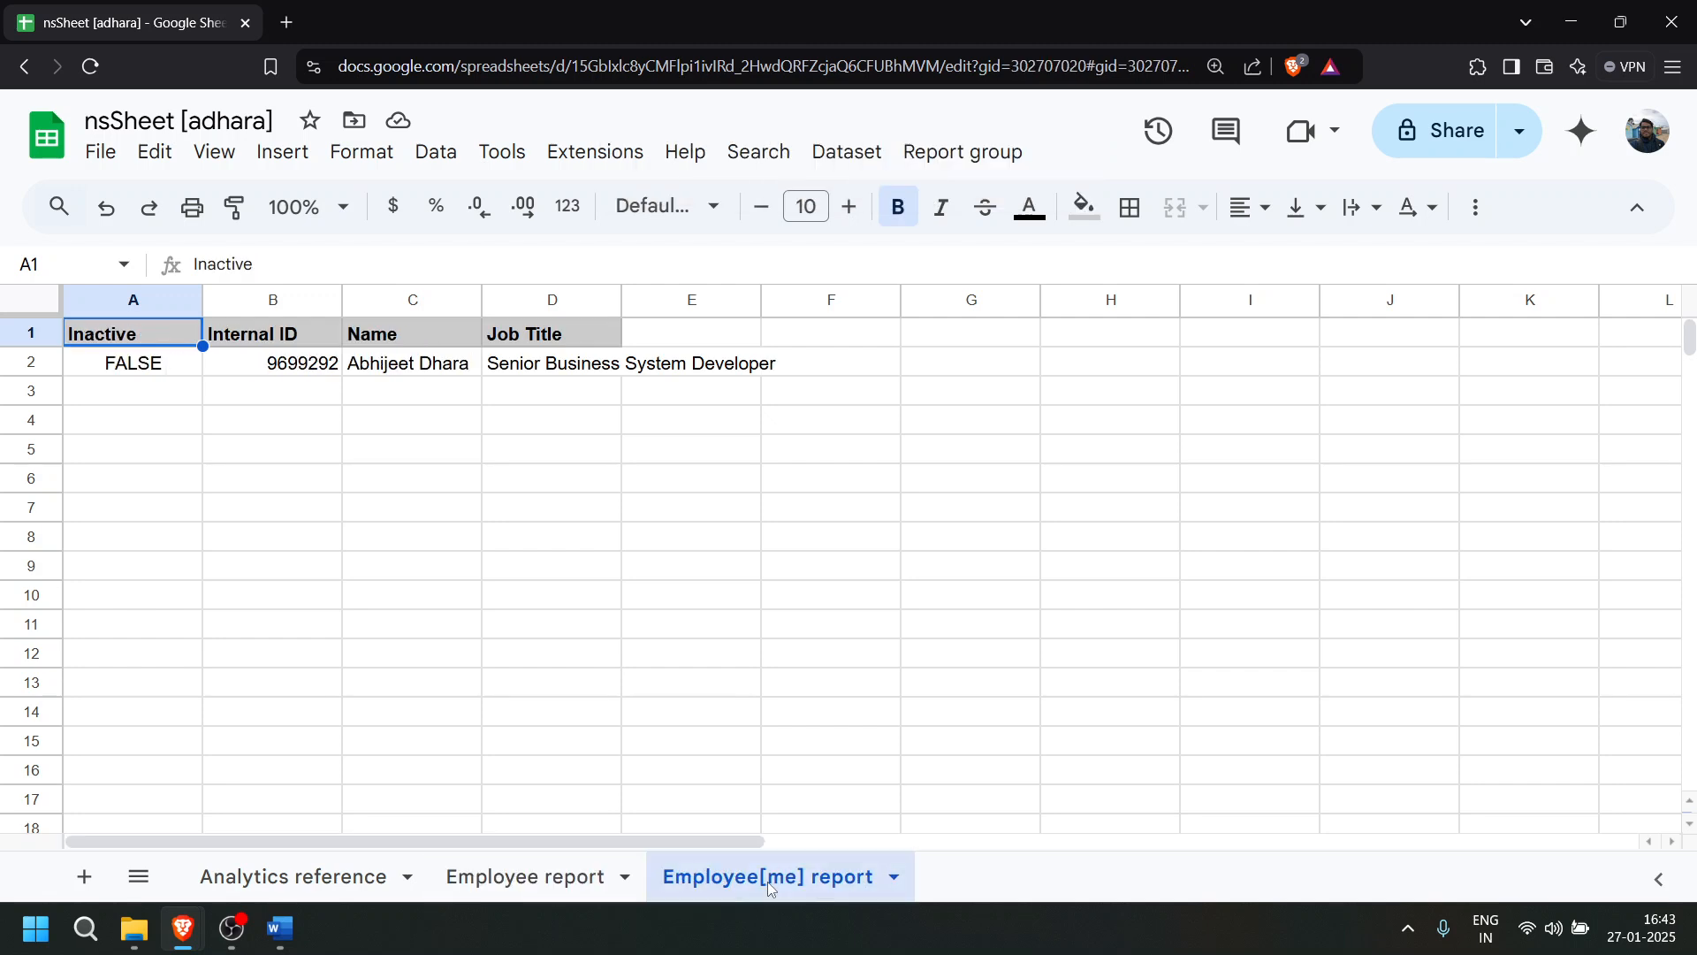
- Delete the Employee report and Employee[me] report sheets, keeping only the Analytics reference sheet
click(568, 880)
right_click(573, 881)
click(530, 405)
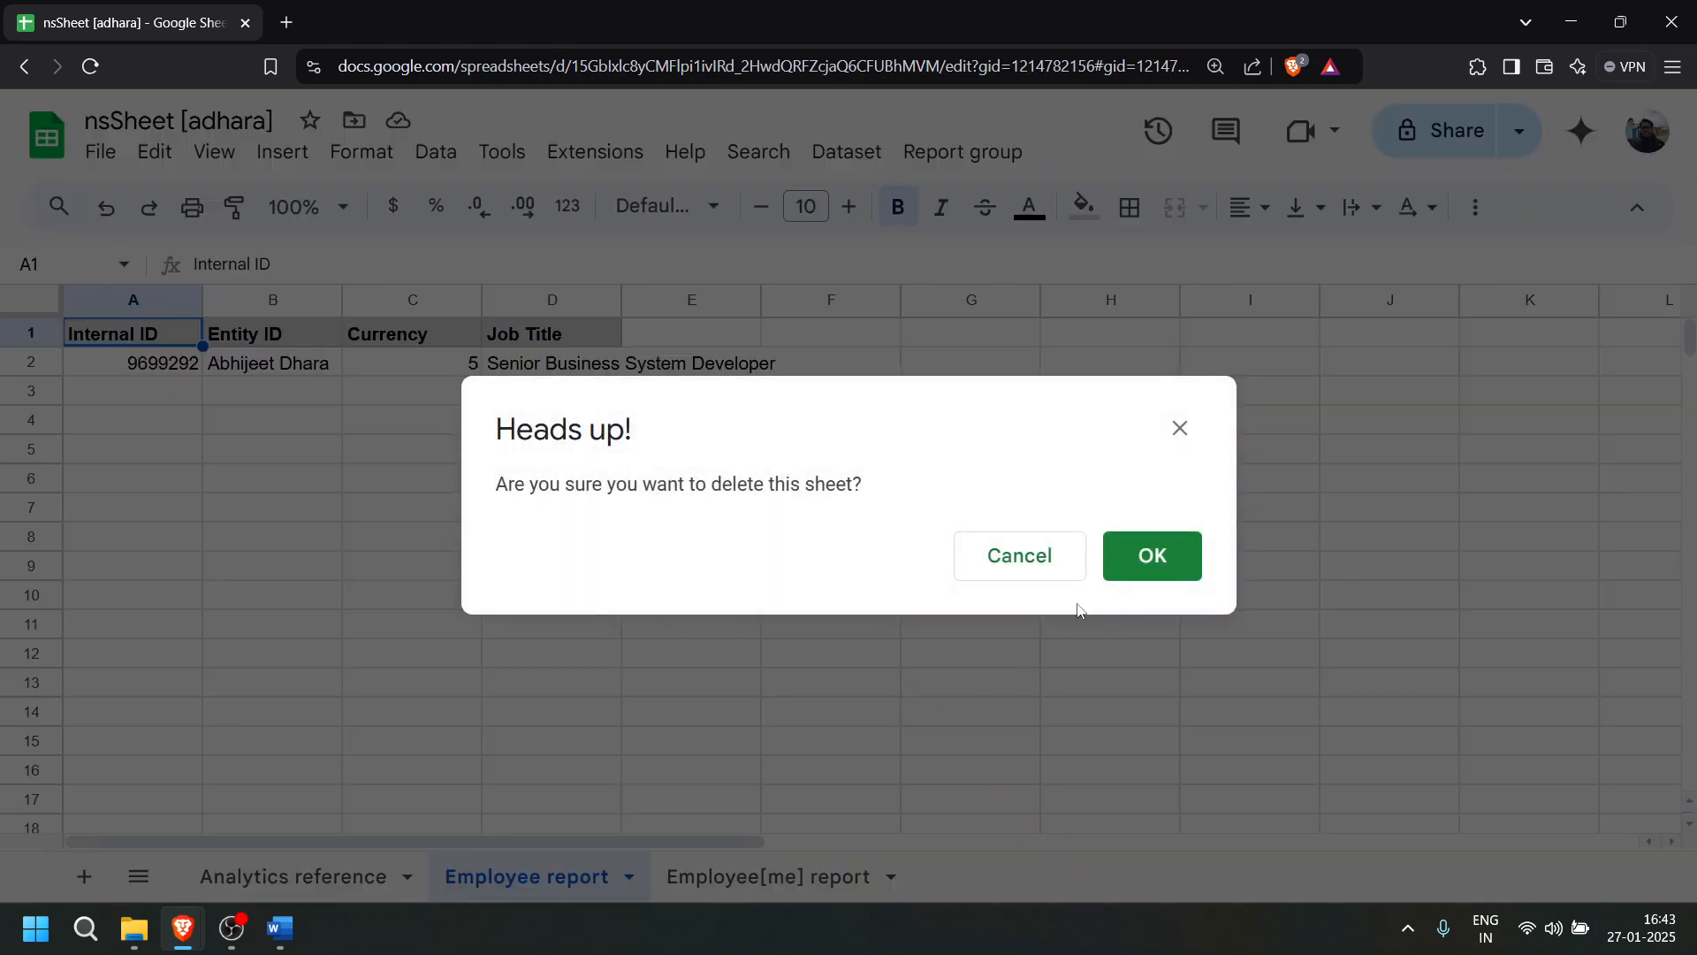
key(Return)
click(598, 875)
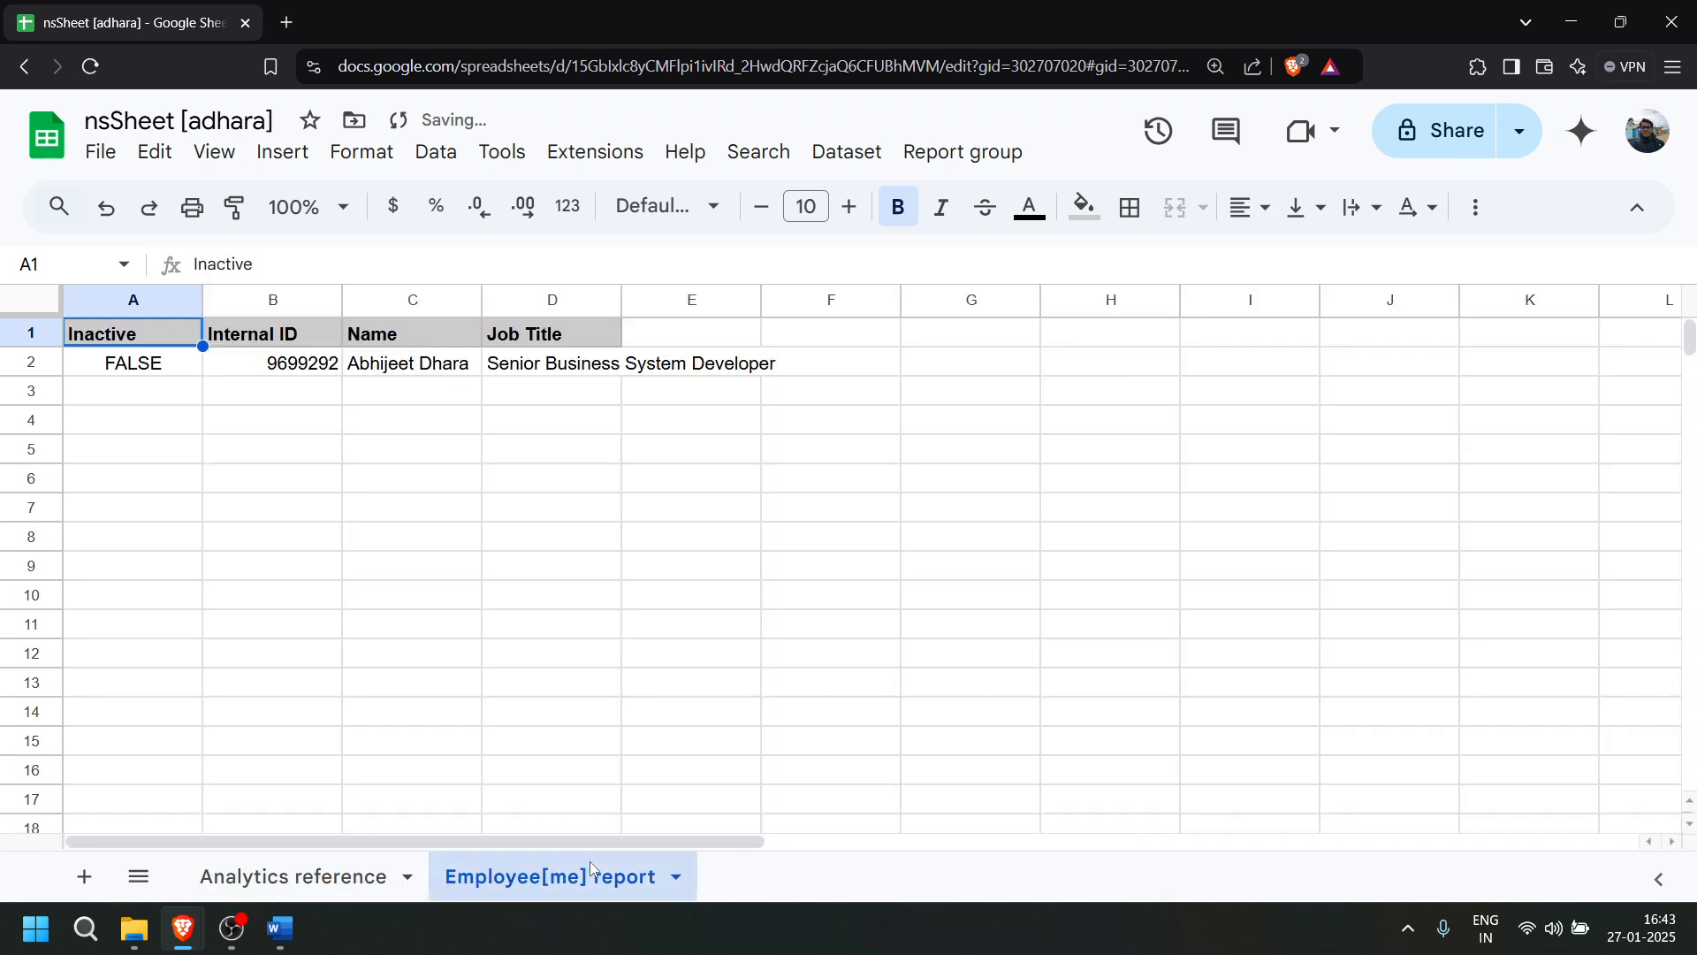
right_click(598, 875)
click(555, 401)
click(1154, 555)
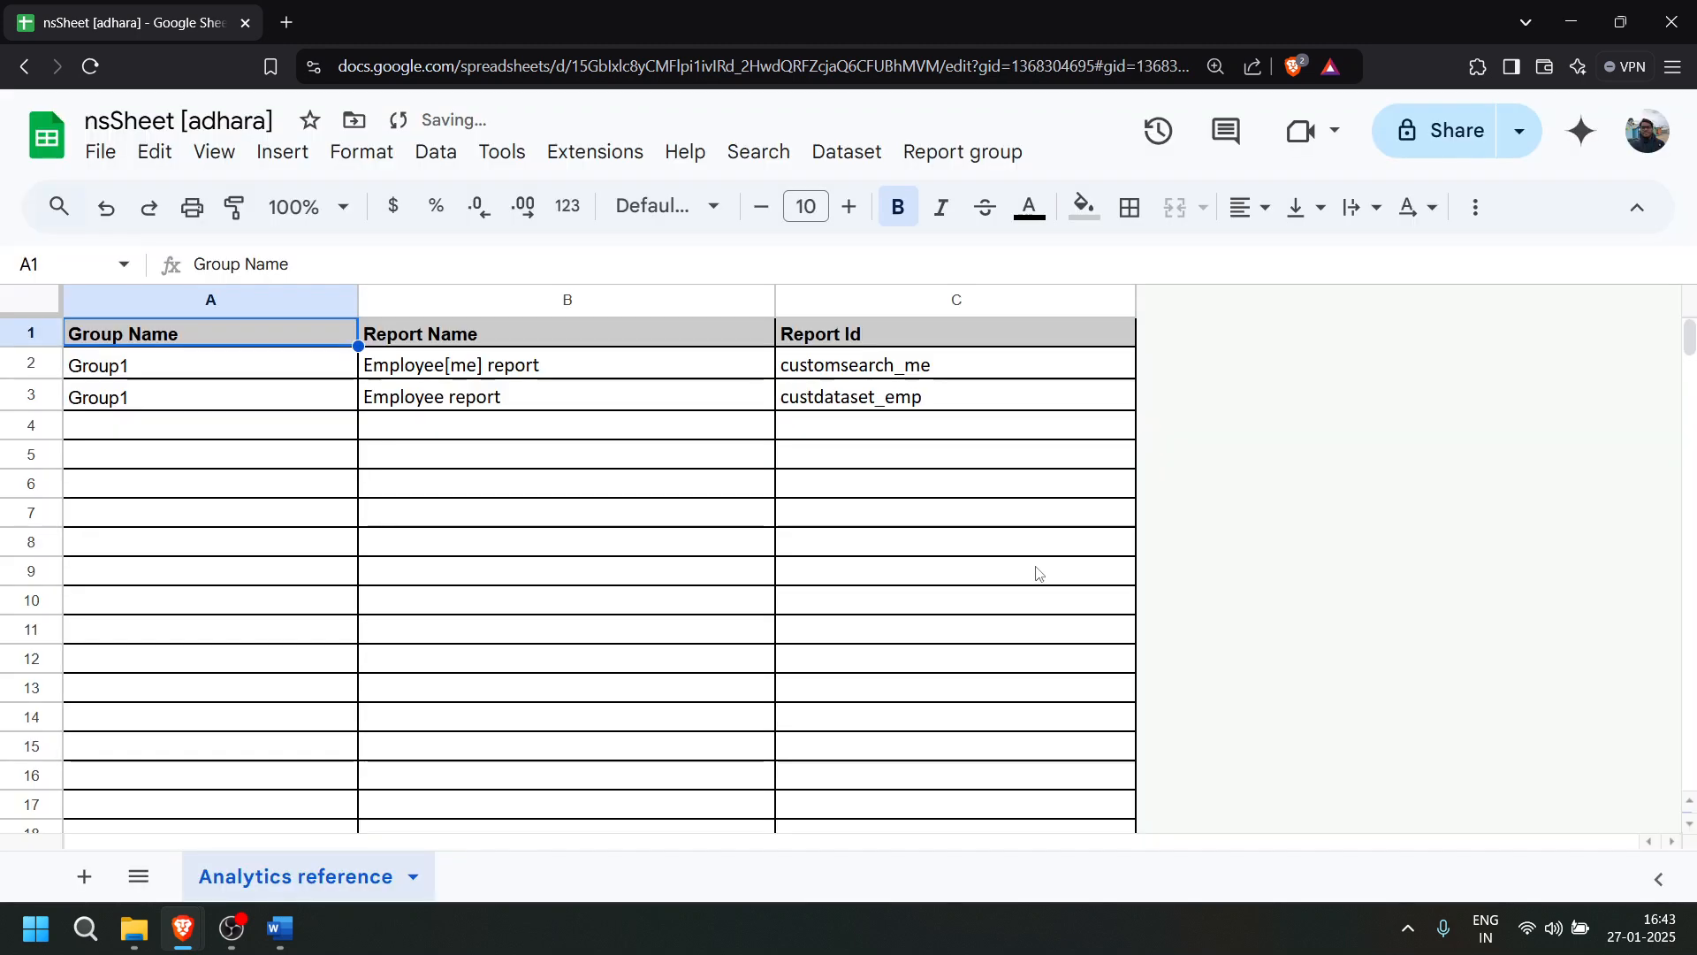
- Run the report group "group1" again to regenerate both deleted report sheets
click(999, 153)
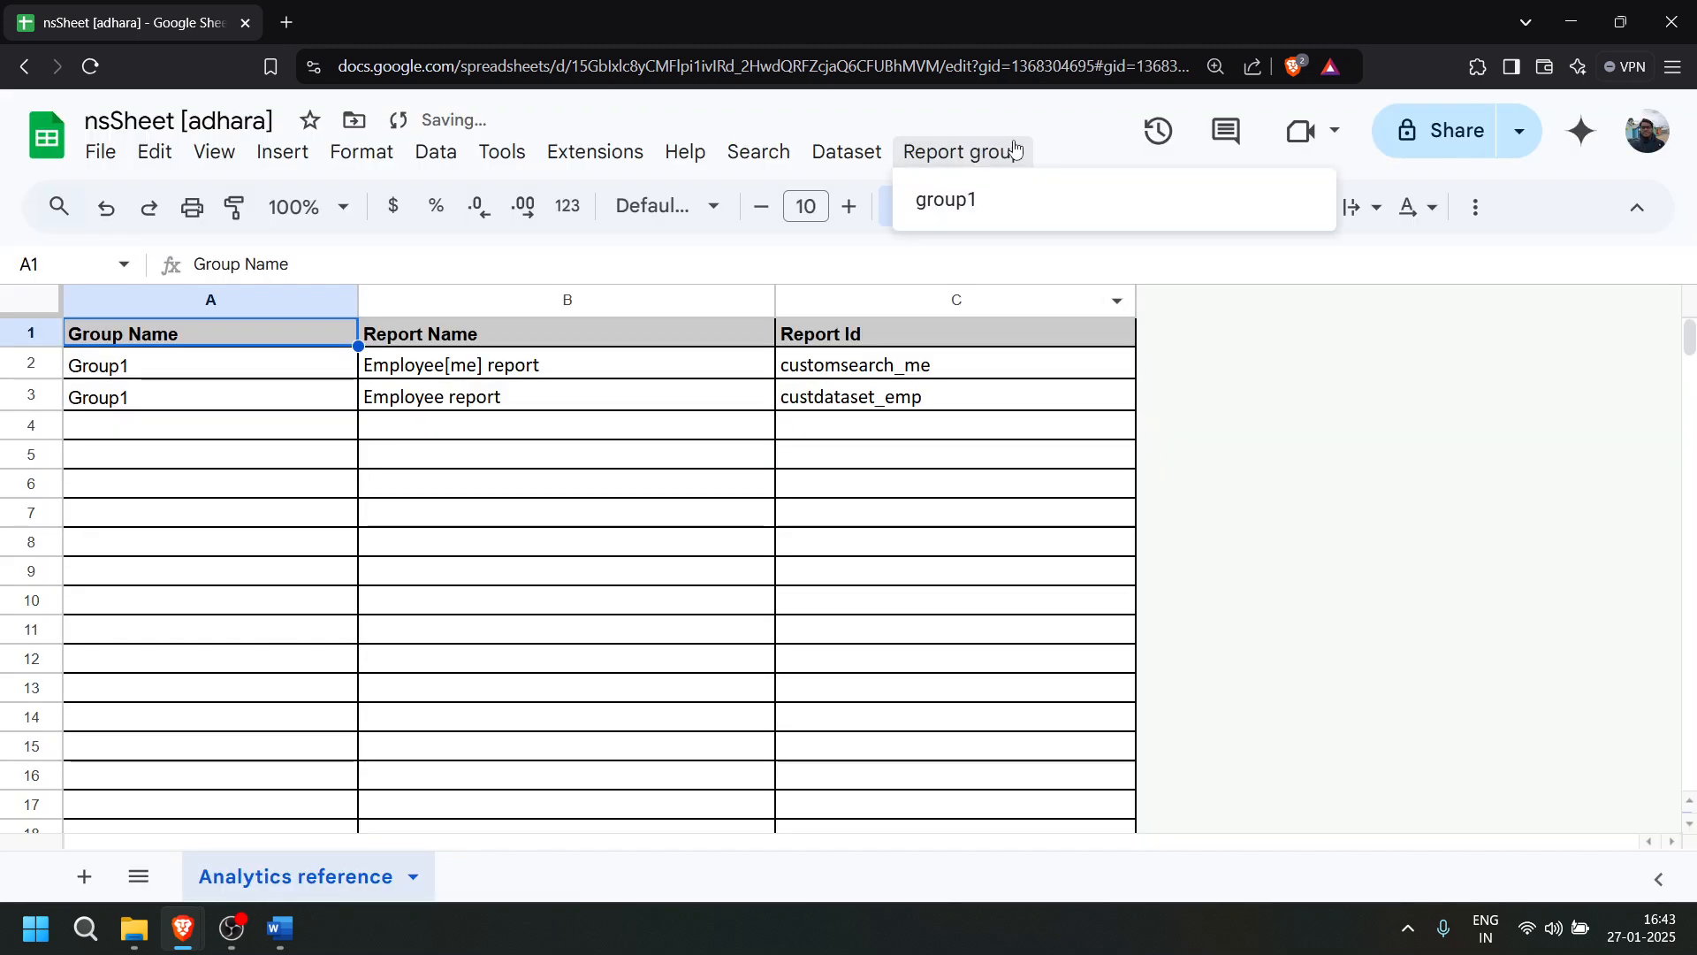
click(963, 212)
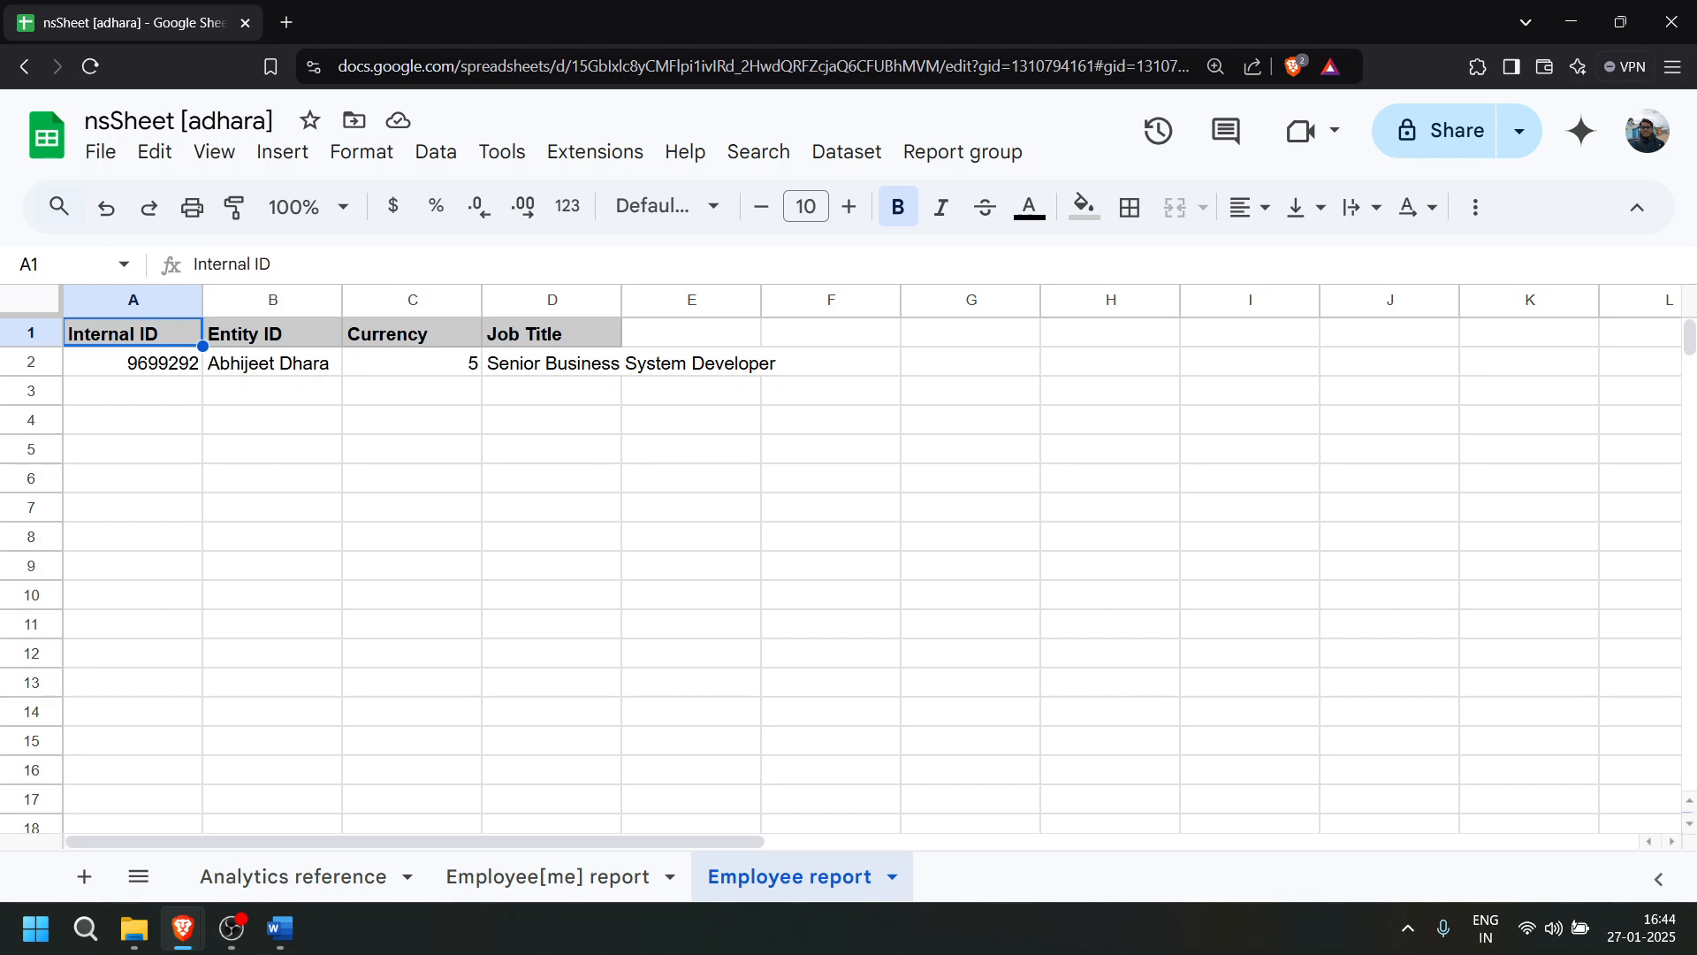
- Paste the report name "Expense report" and report ID "customsearch_myexpense" into row 4 of the Analytics reference sheet
key(alt+Tab)
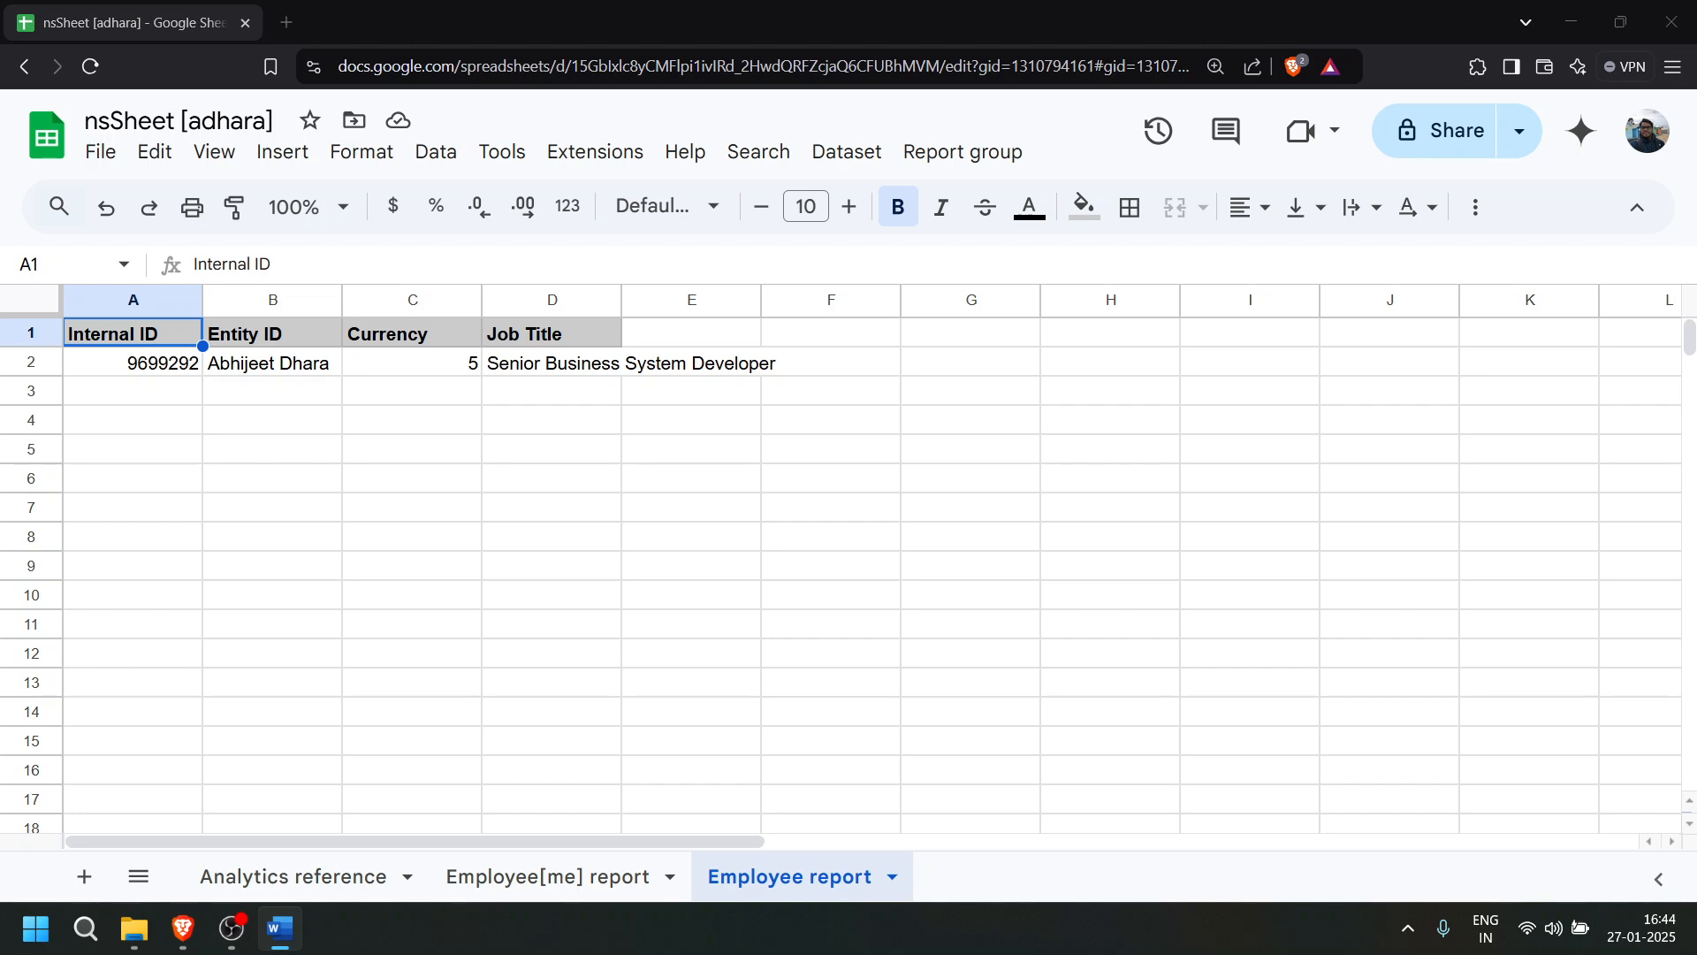
click(294, 876)
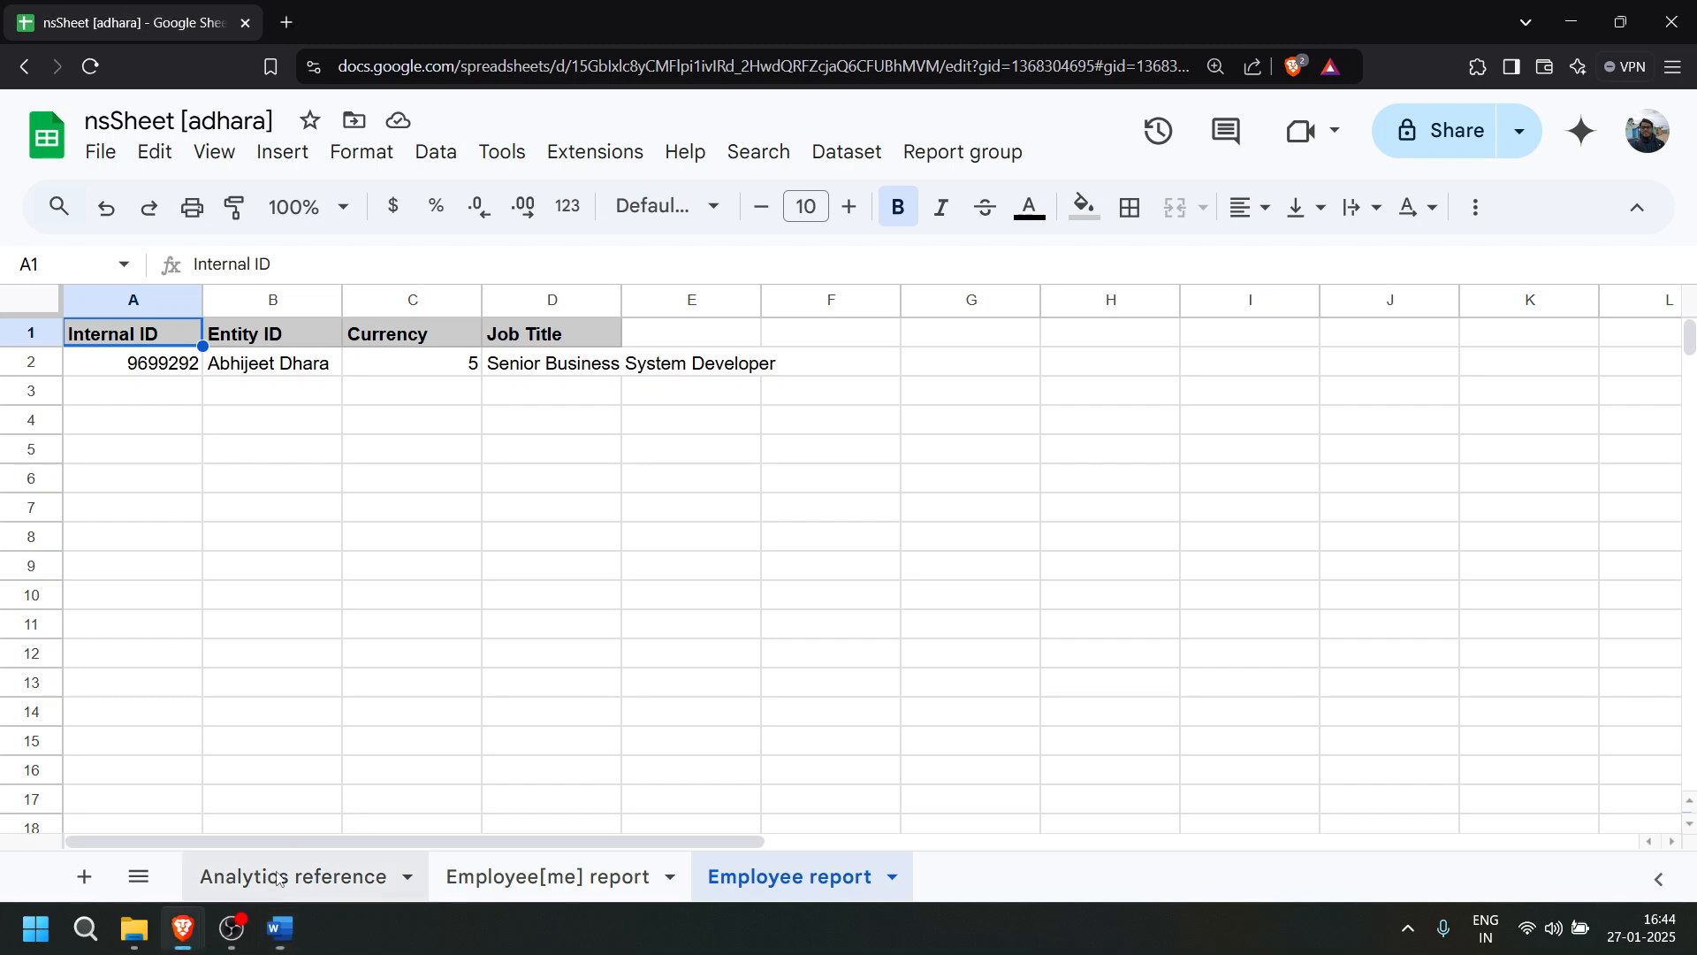
click(416, 433)
key(ctrl+v)
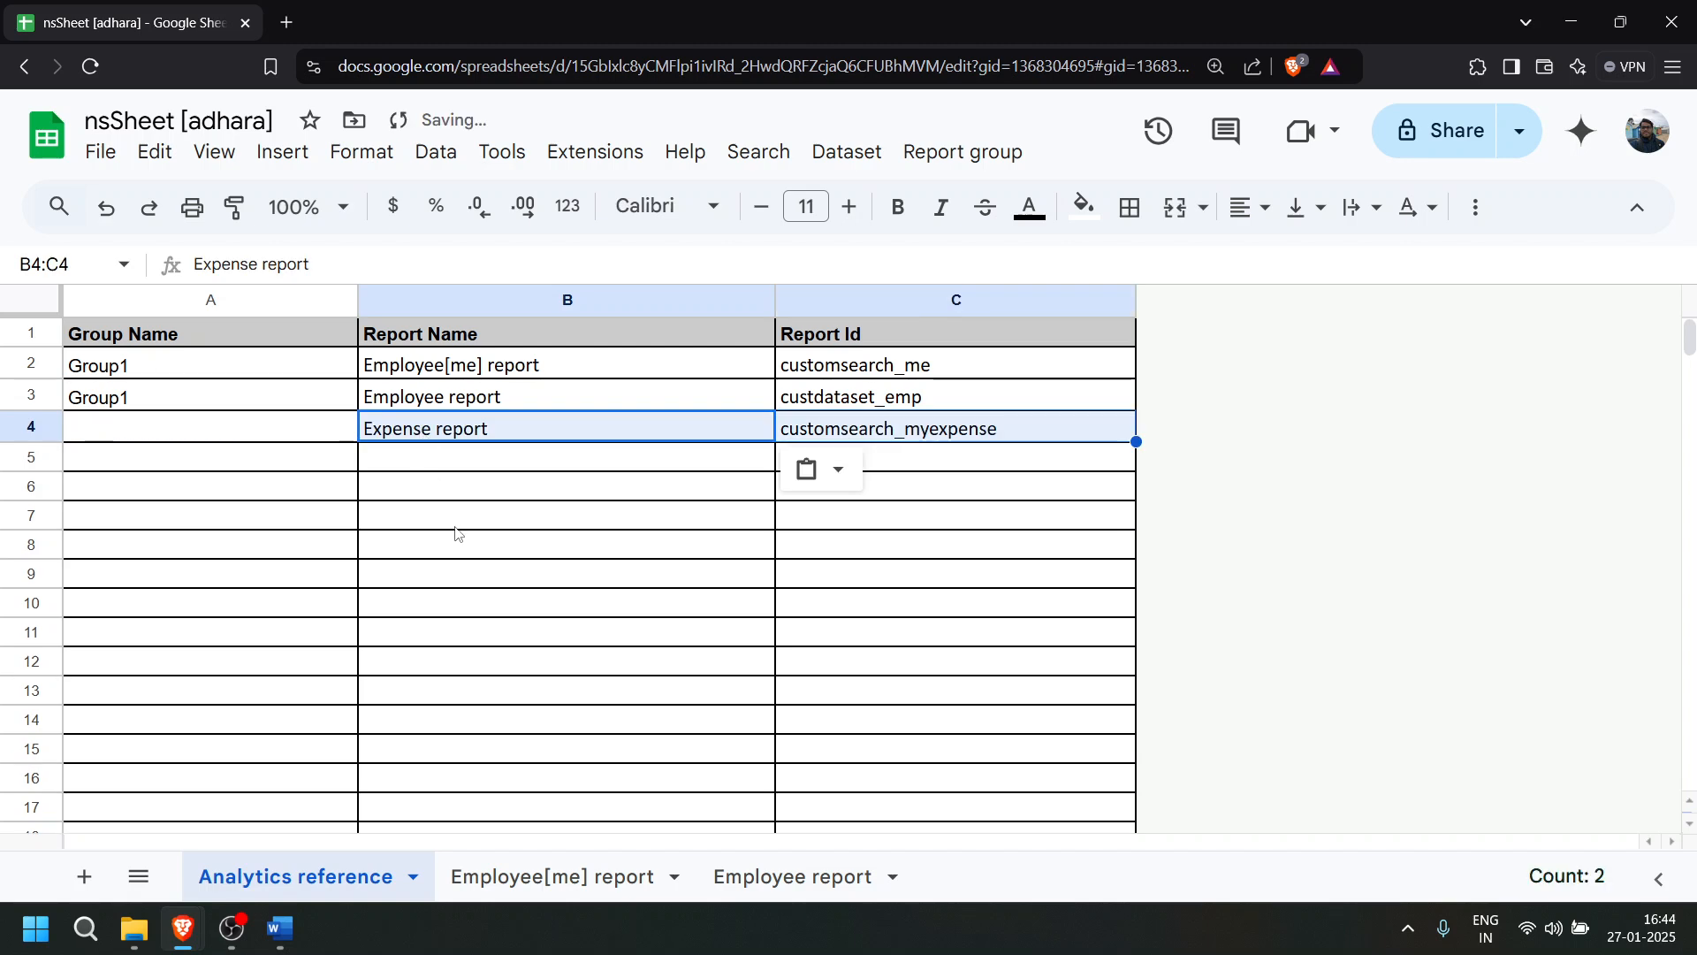
click(457, 528)
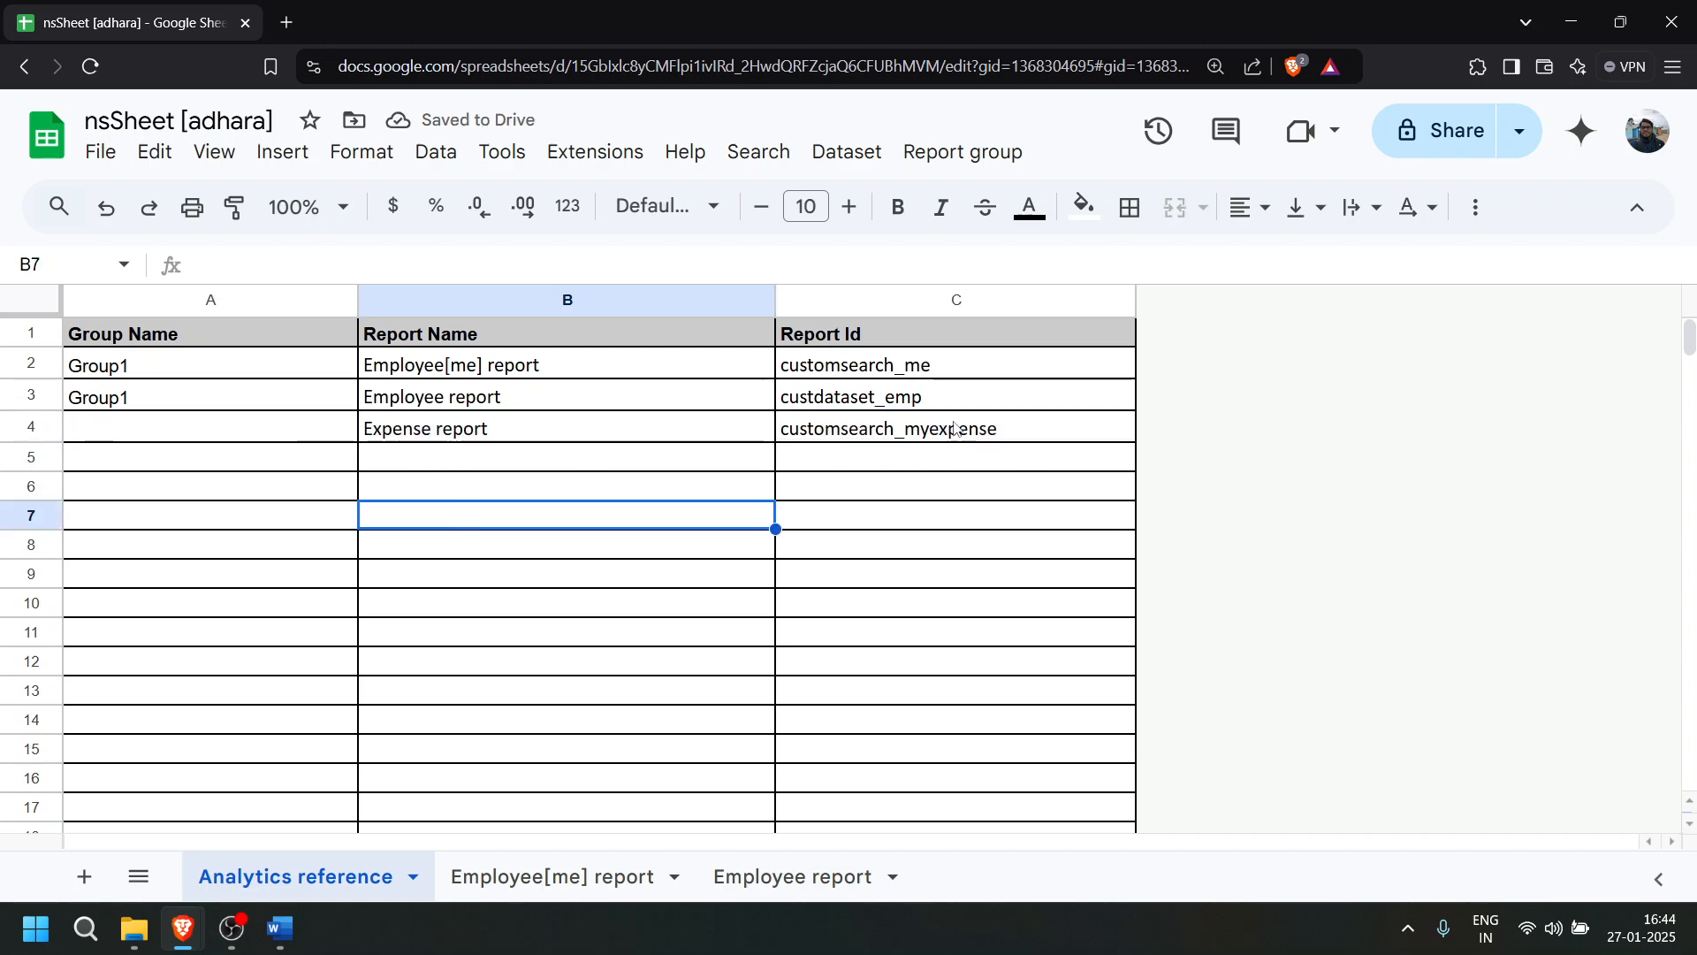
- Reload the spreadsheet, run the custom search "Expense report" and review its data down to the last rows
click(92, 69)
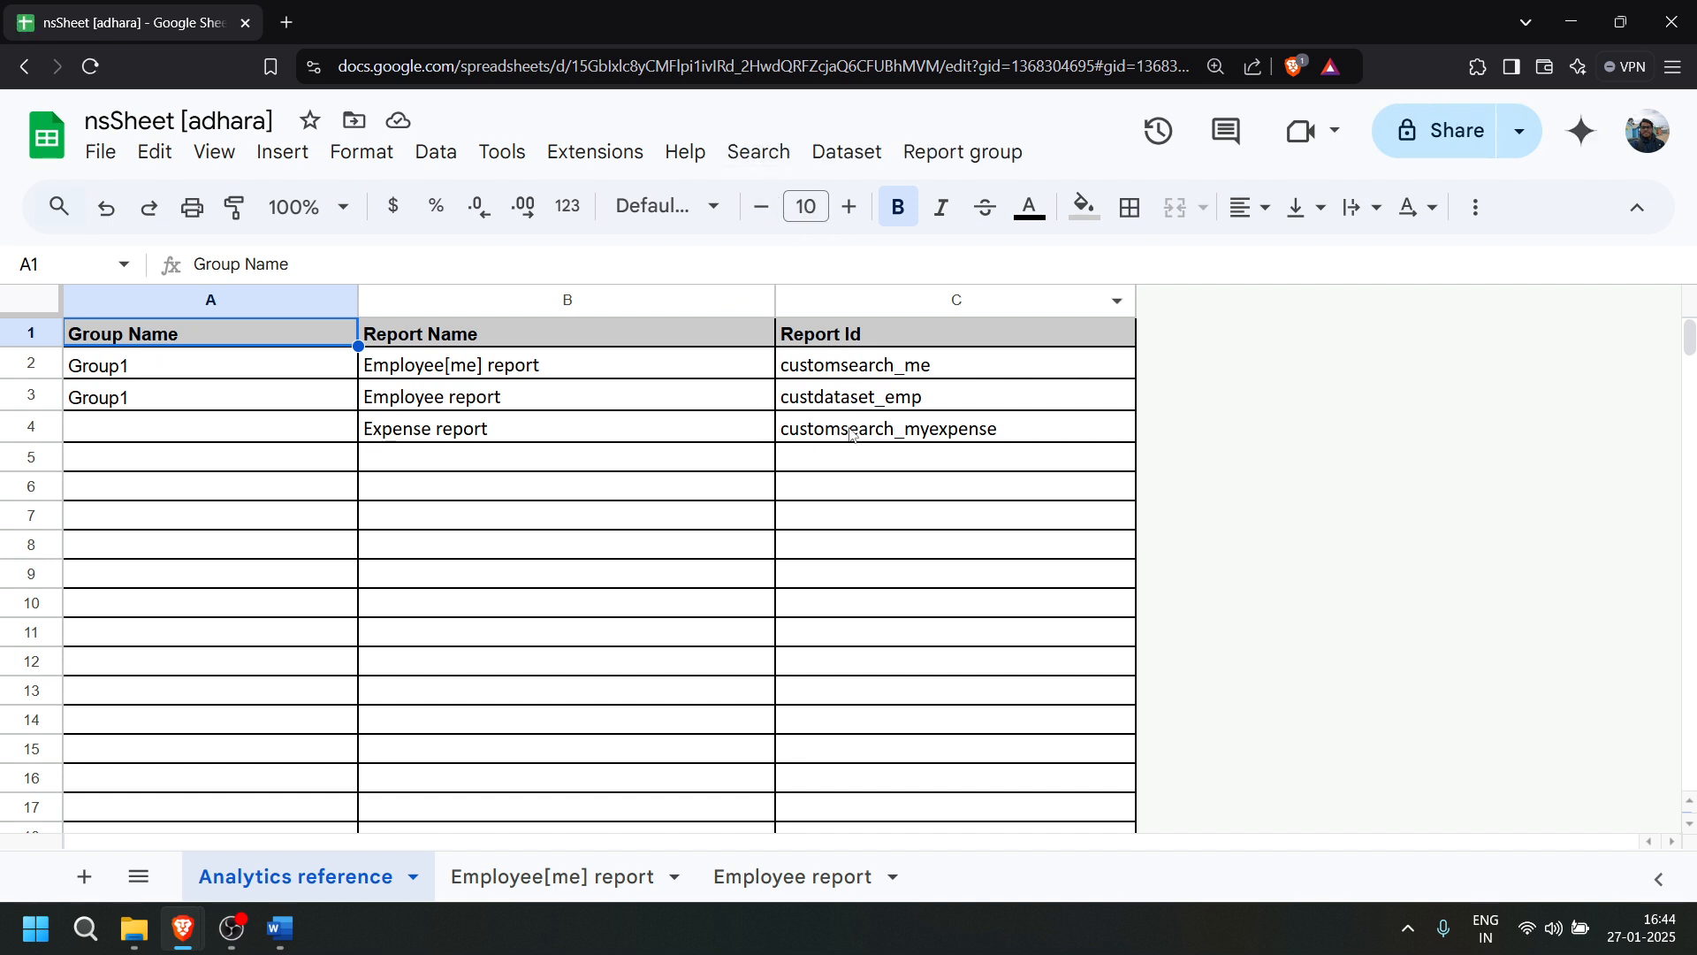
click(765, 161)
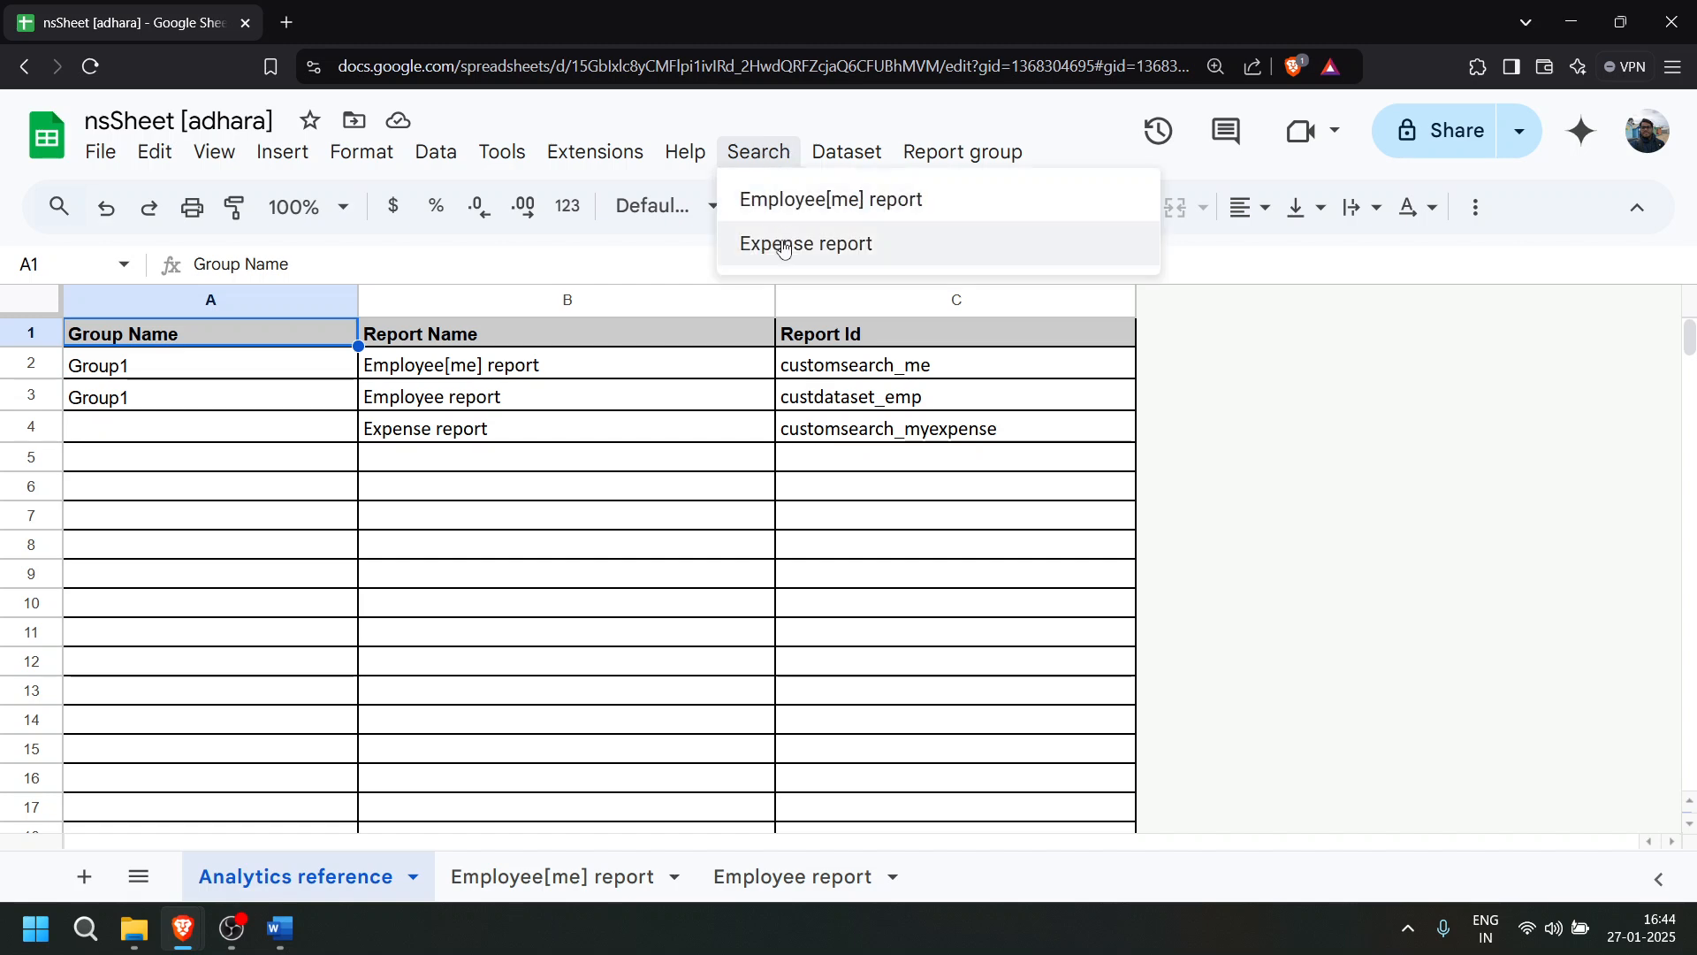
click(852, 249)
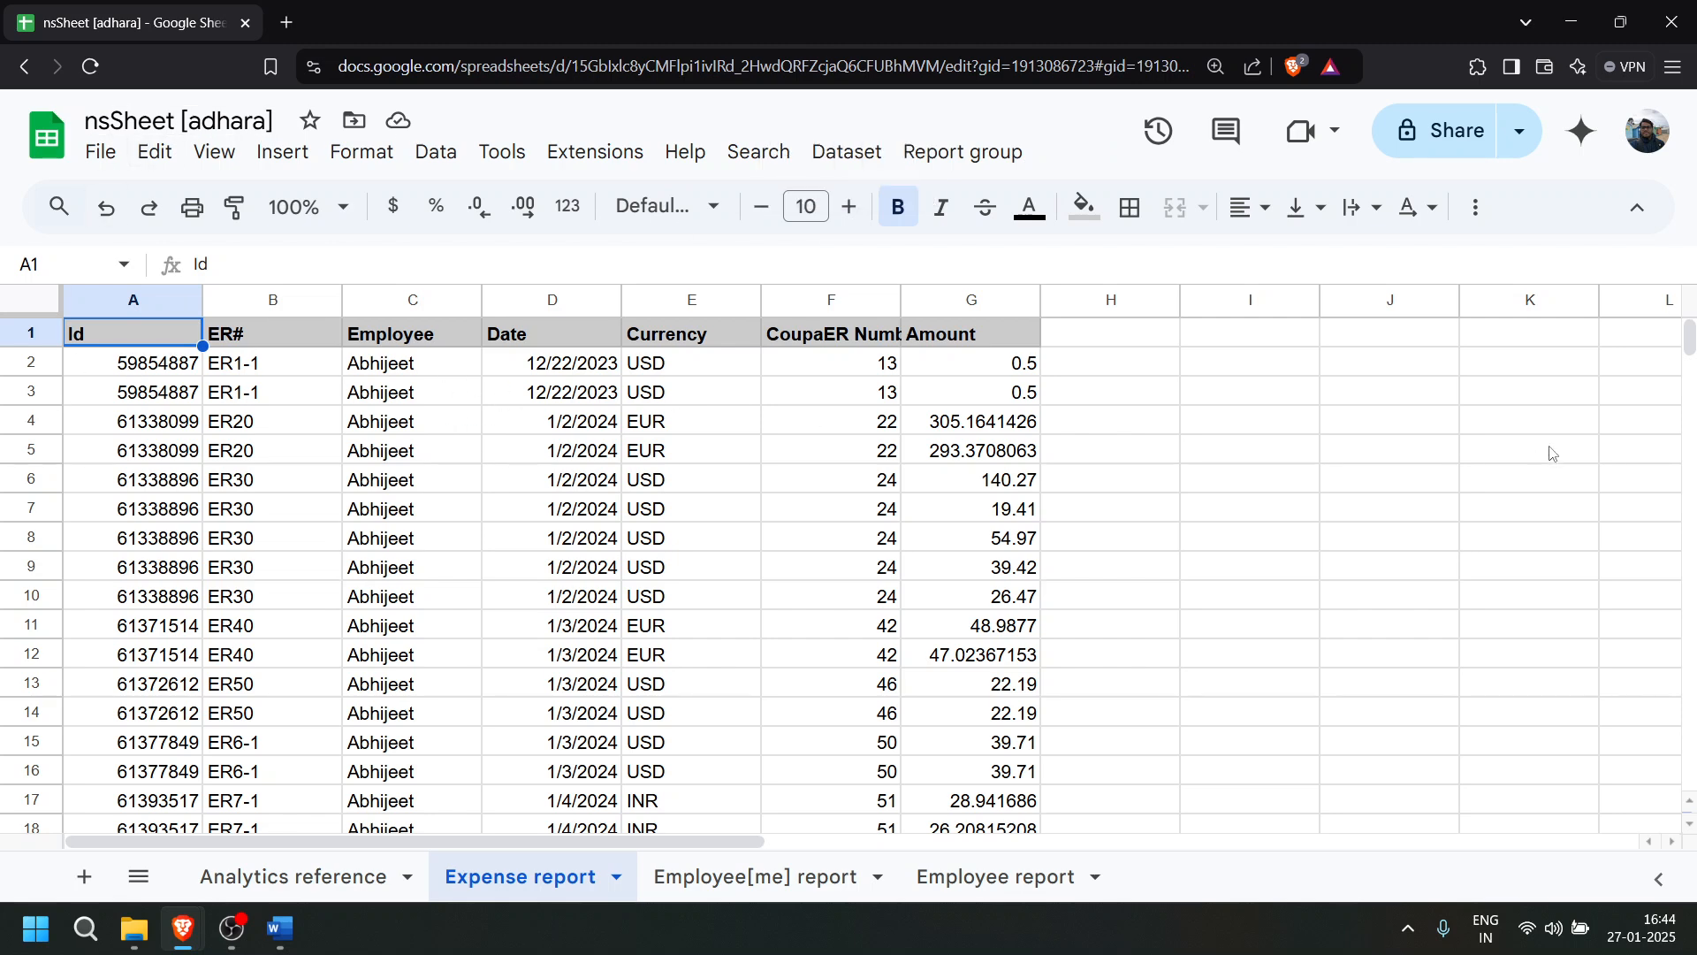
drag(1688, 345, 1684, 777)
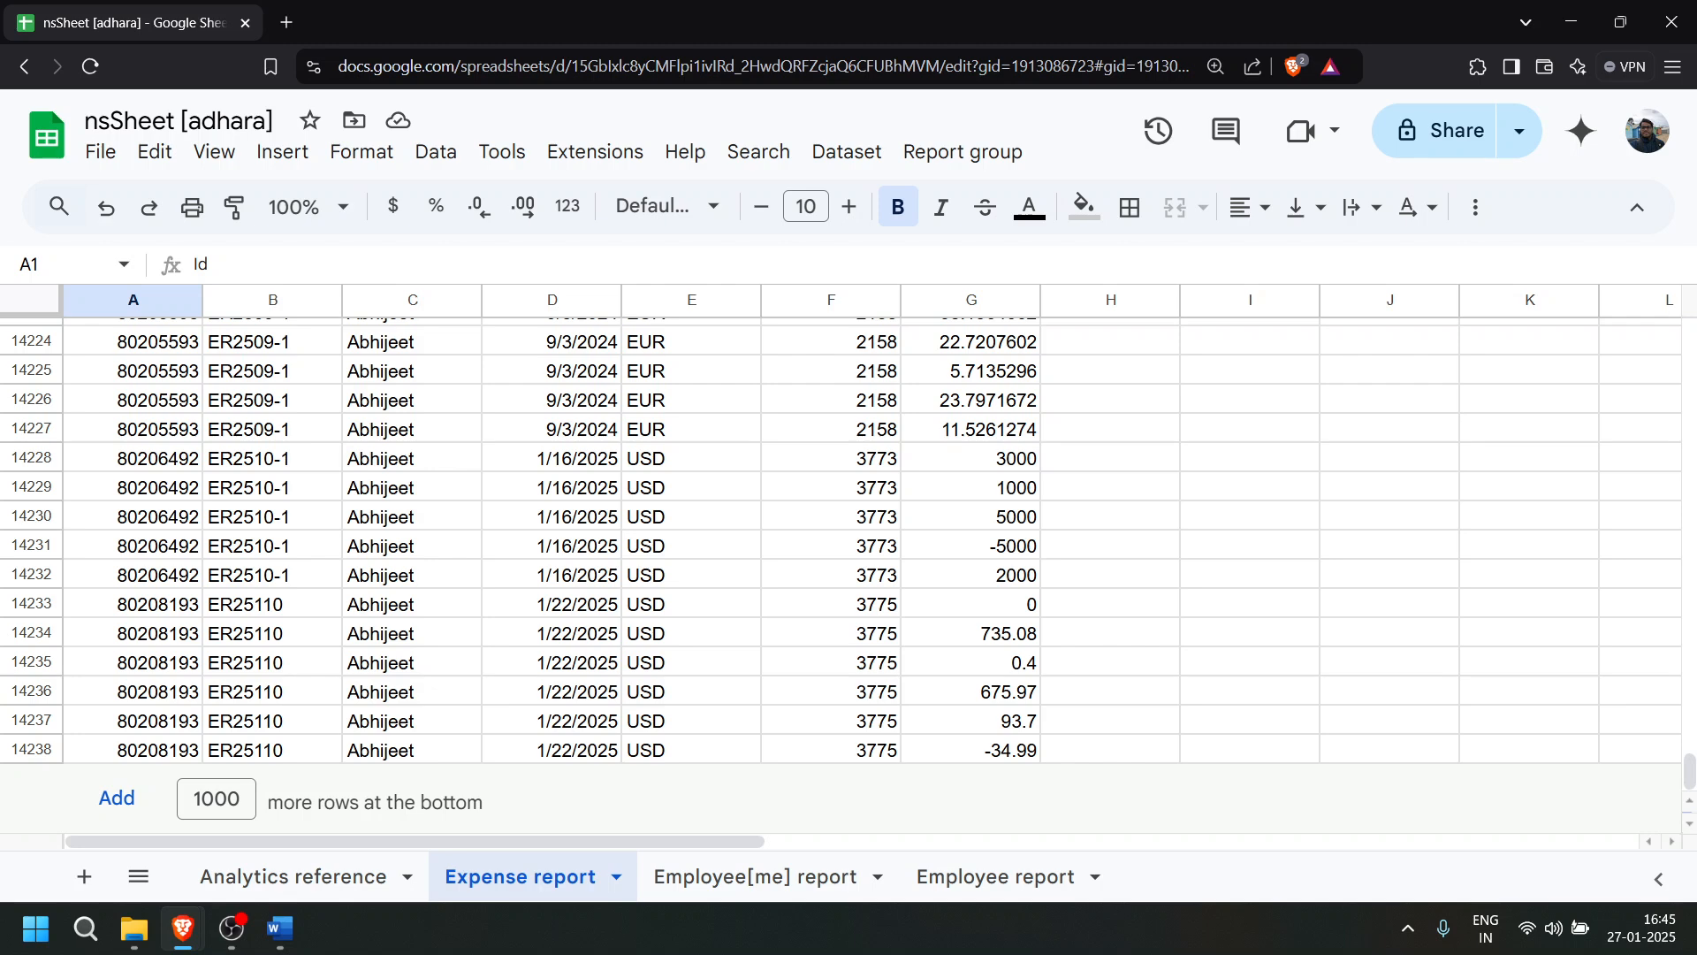
- Paste the report name "Fx report" and report ID "customsearch_fx" into row 5 of the Analytics reference sheet
key(alt+Tab)
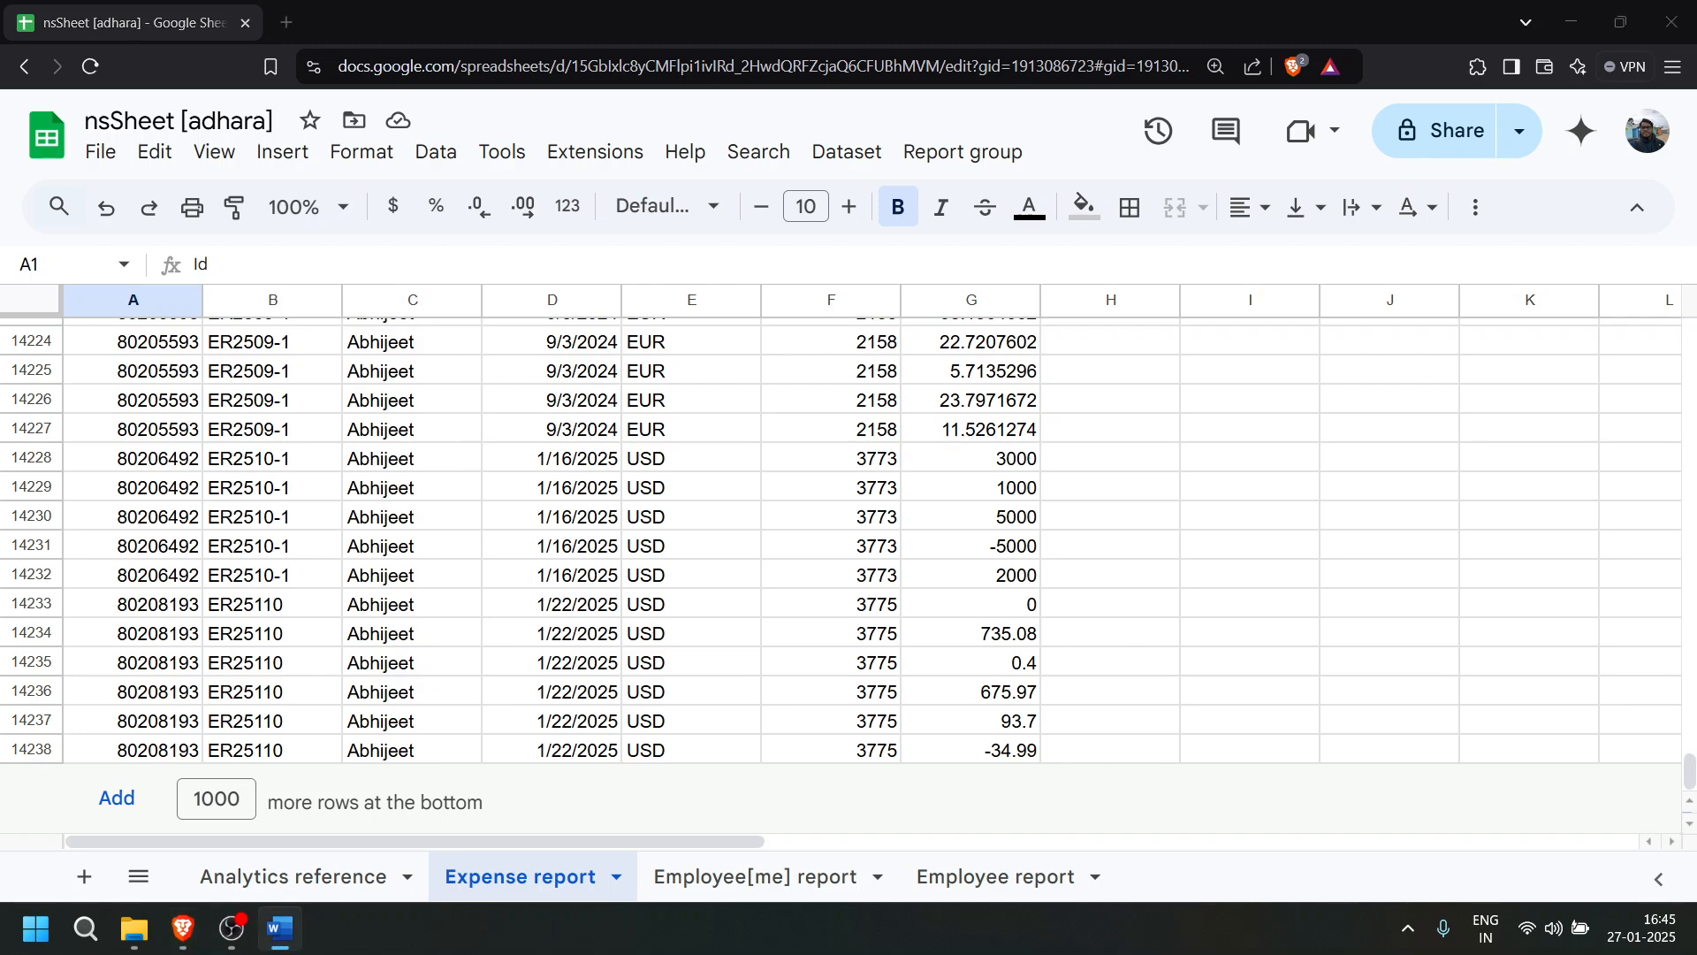
click(292, 876)
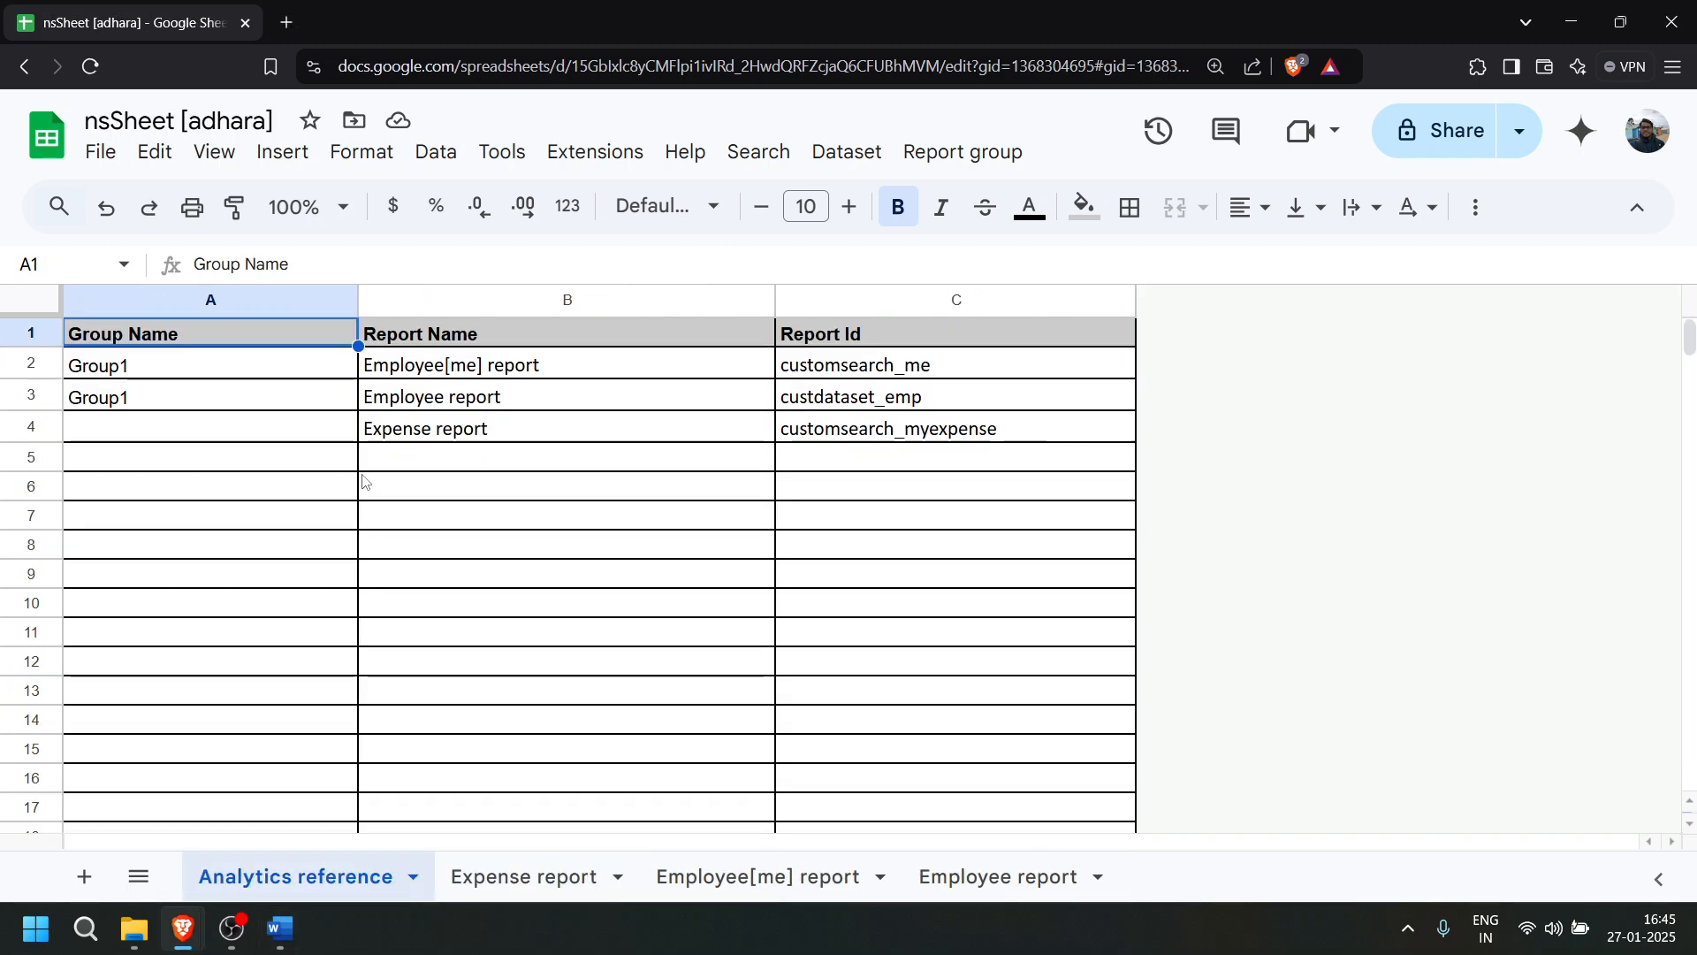
click(424, 465)
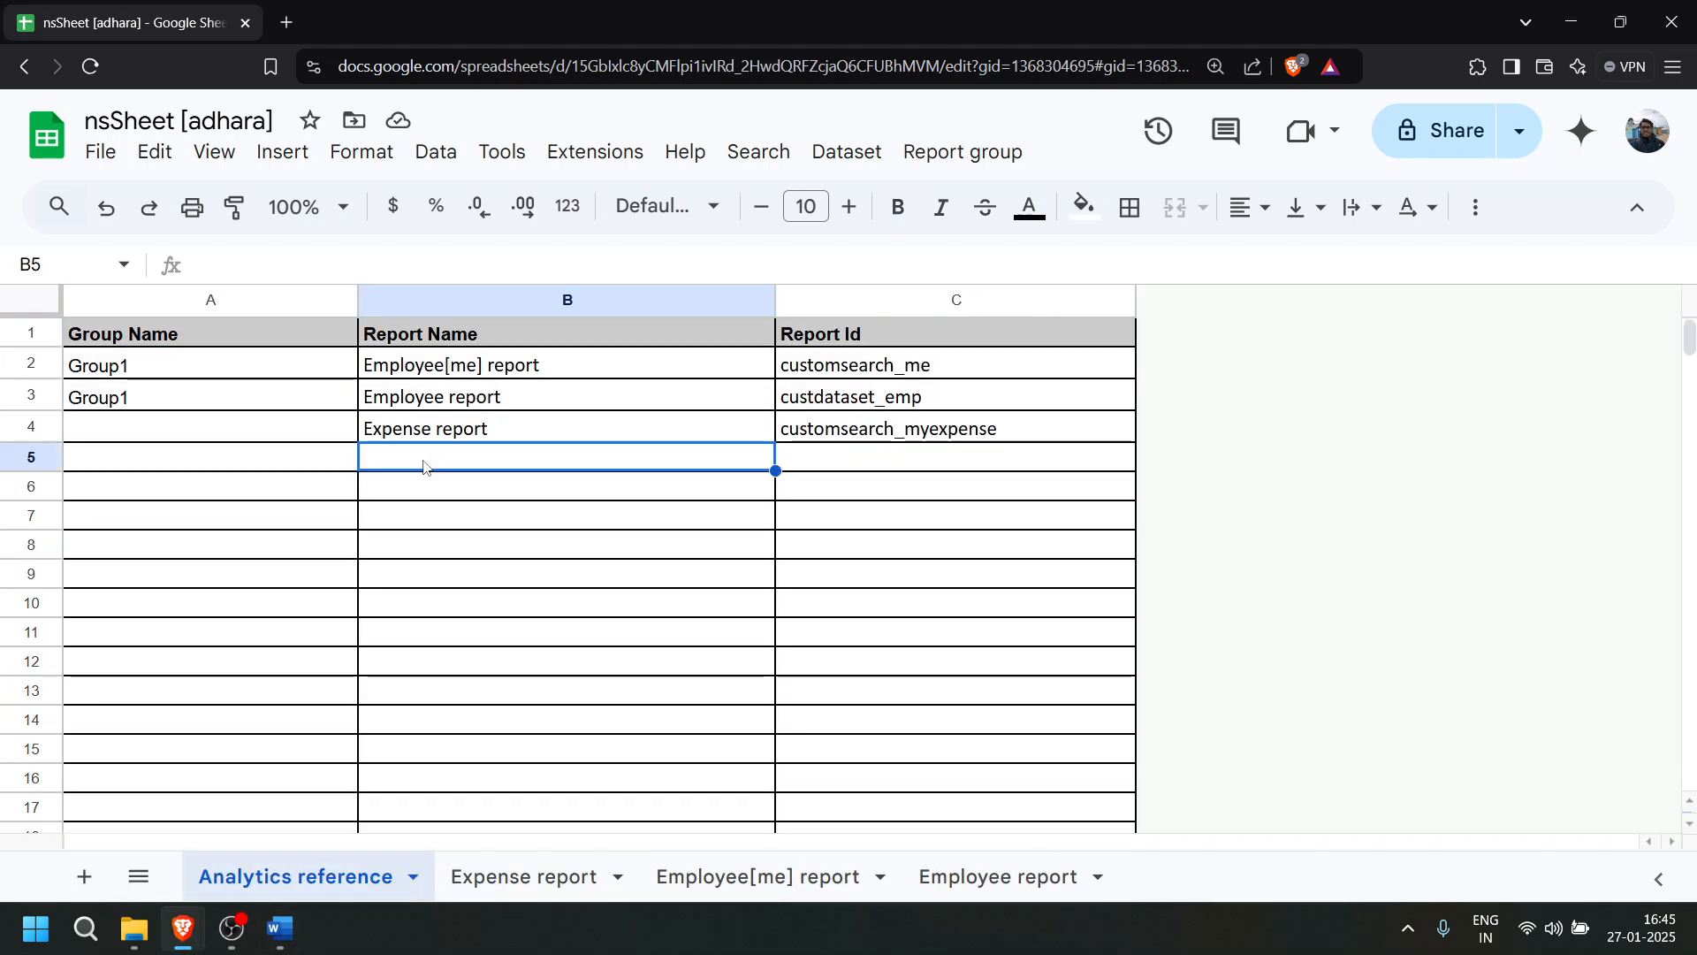
text(Fx report	customsearch_fx)
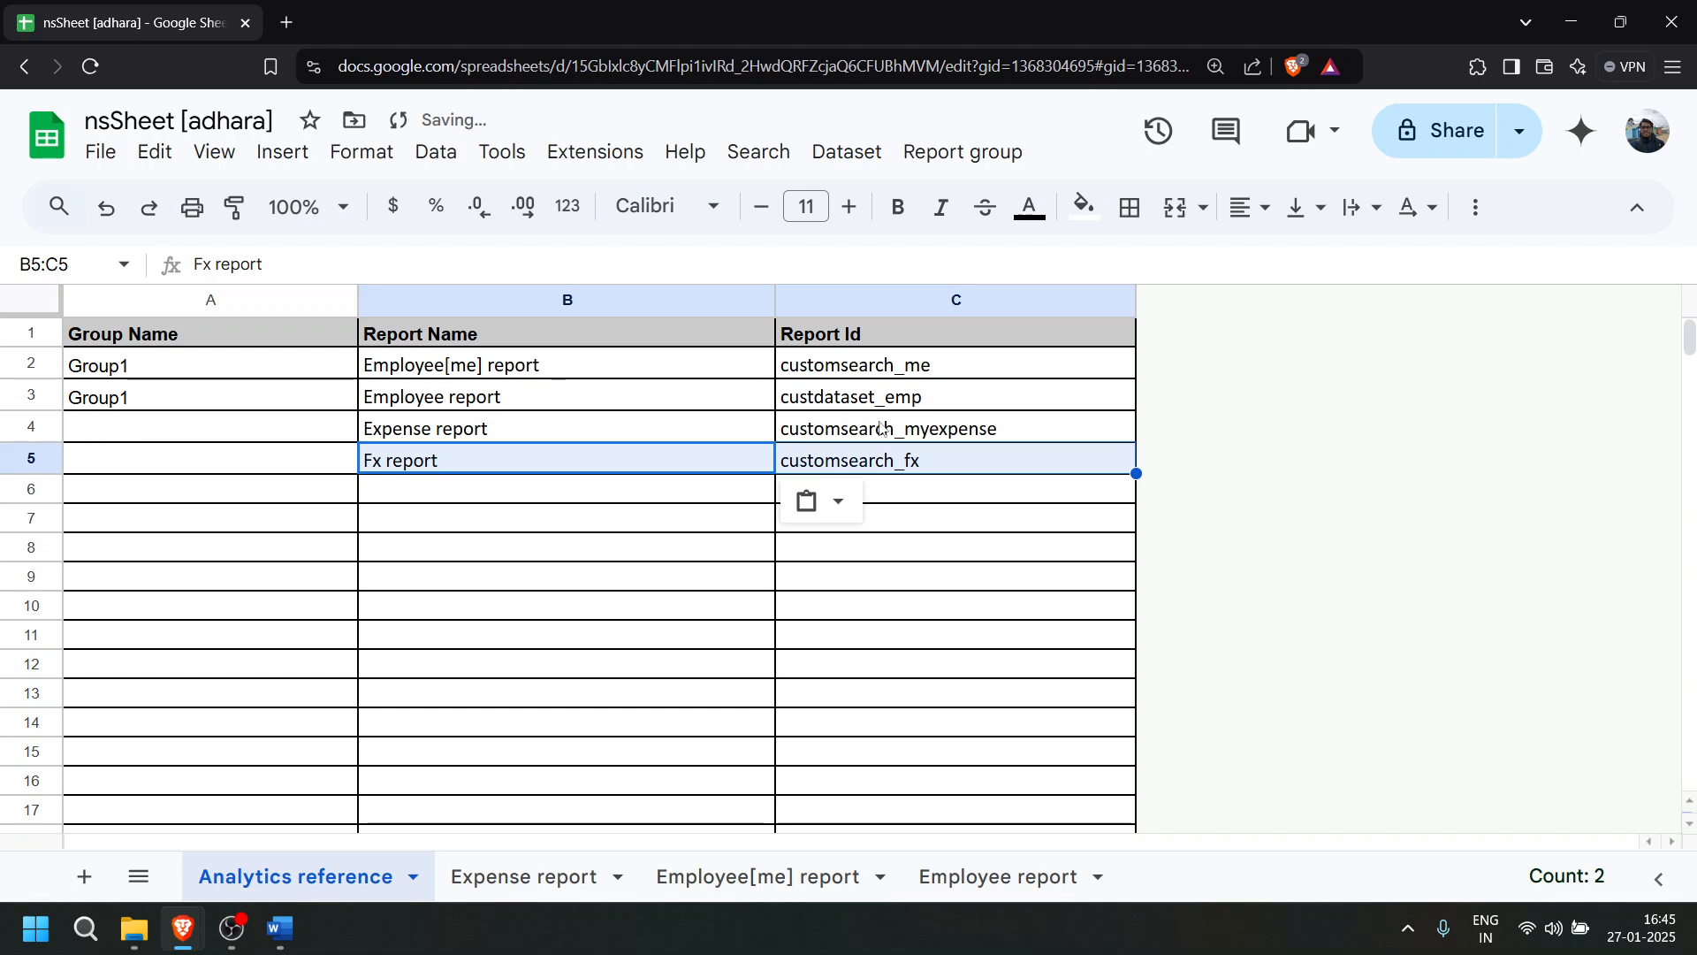
click(591, 518)
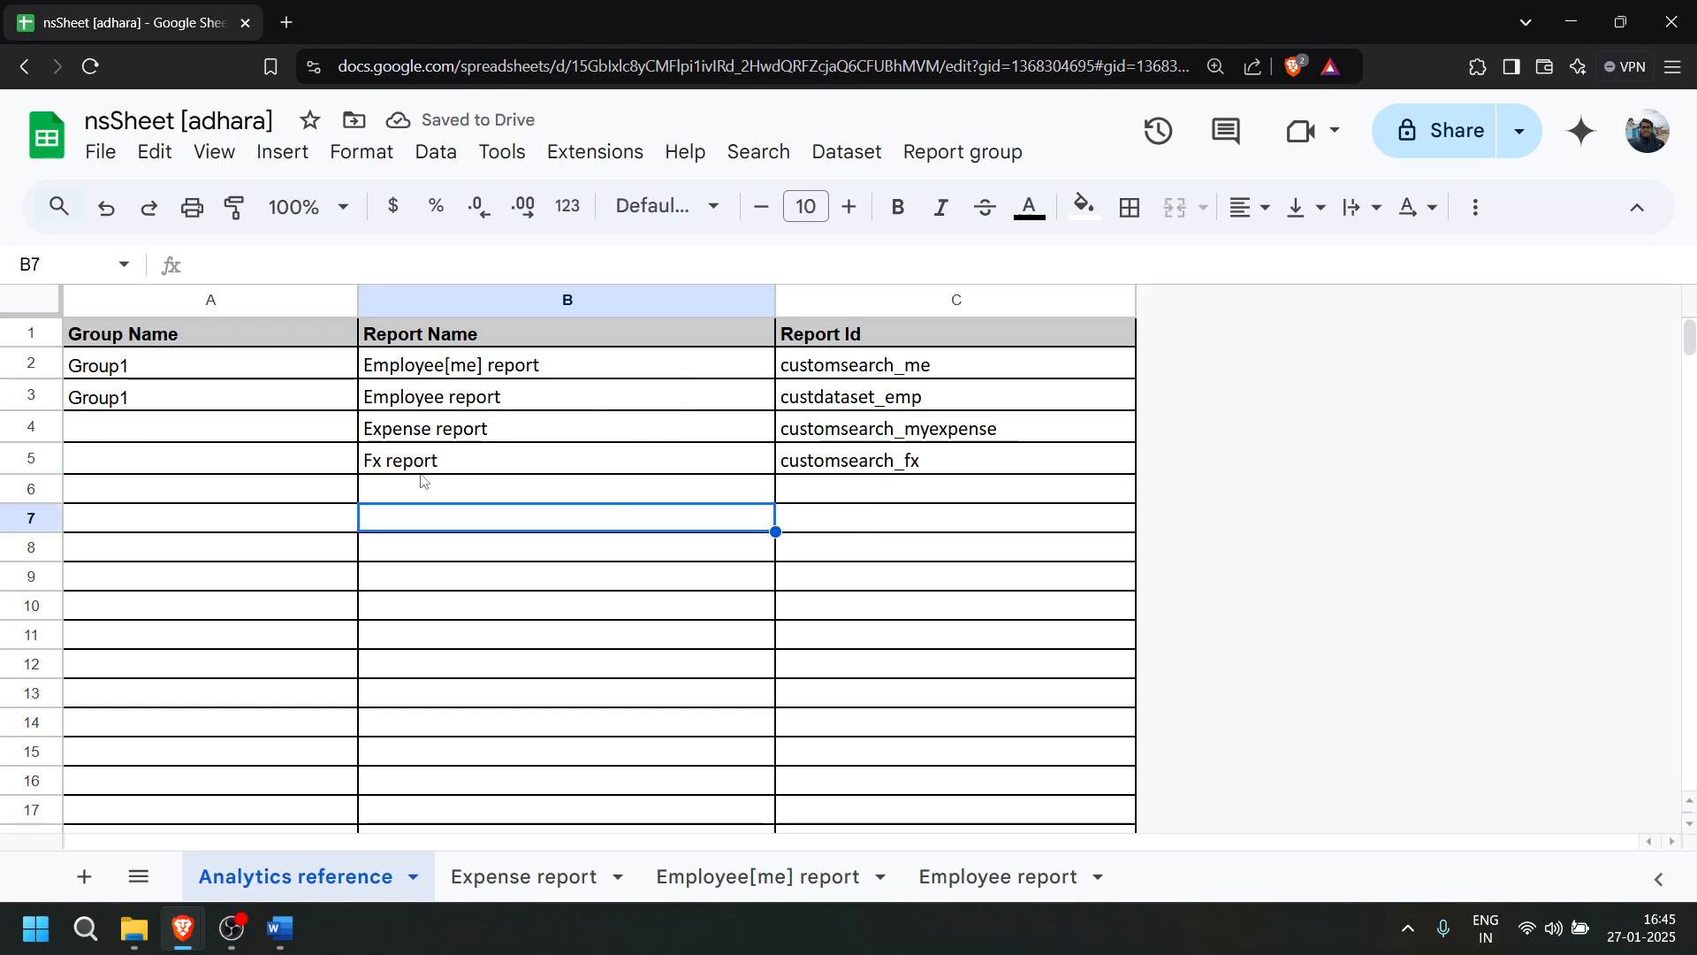
- Reload the spreadsheet and run the custom search "Fx report" to pull its data into a new sheet
click(82, 78)
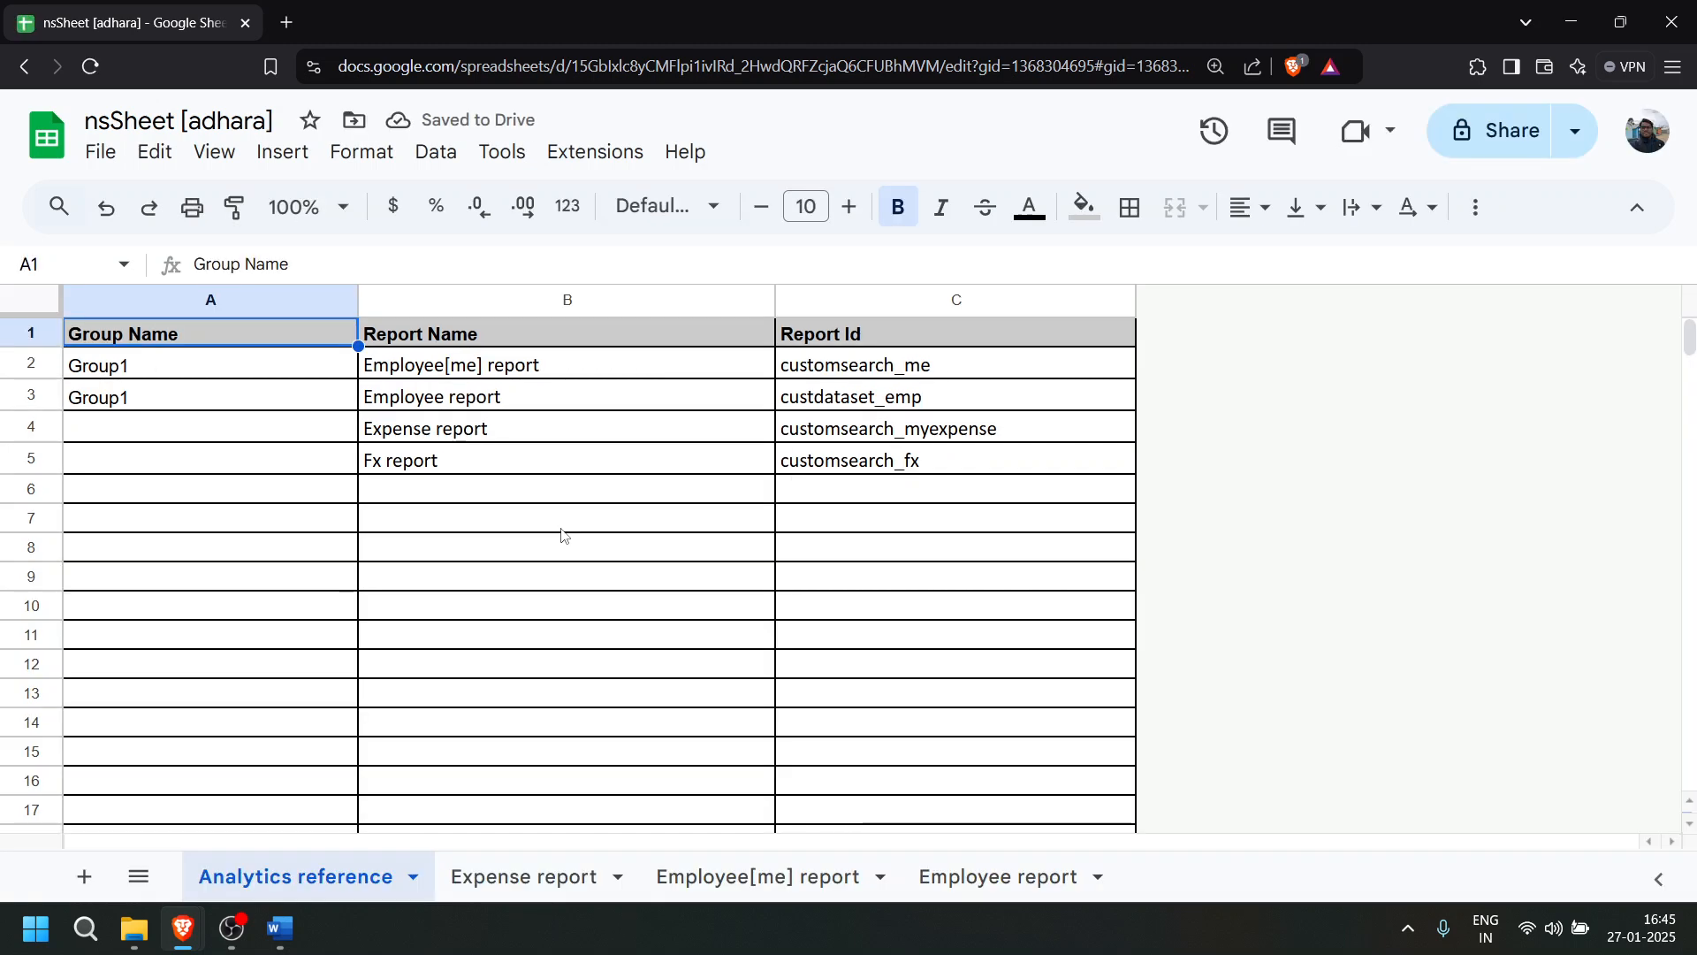
click(767, 152)
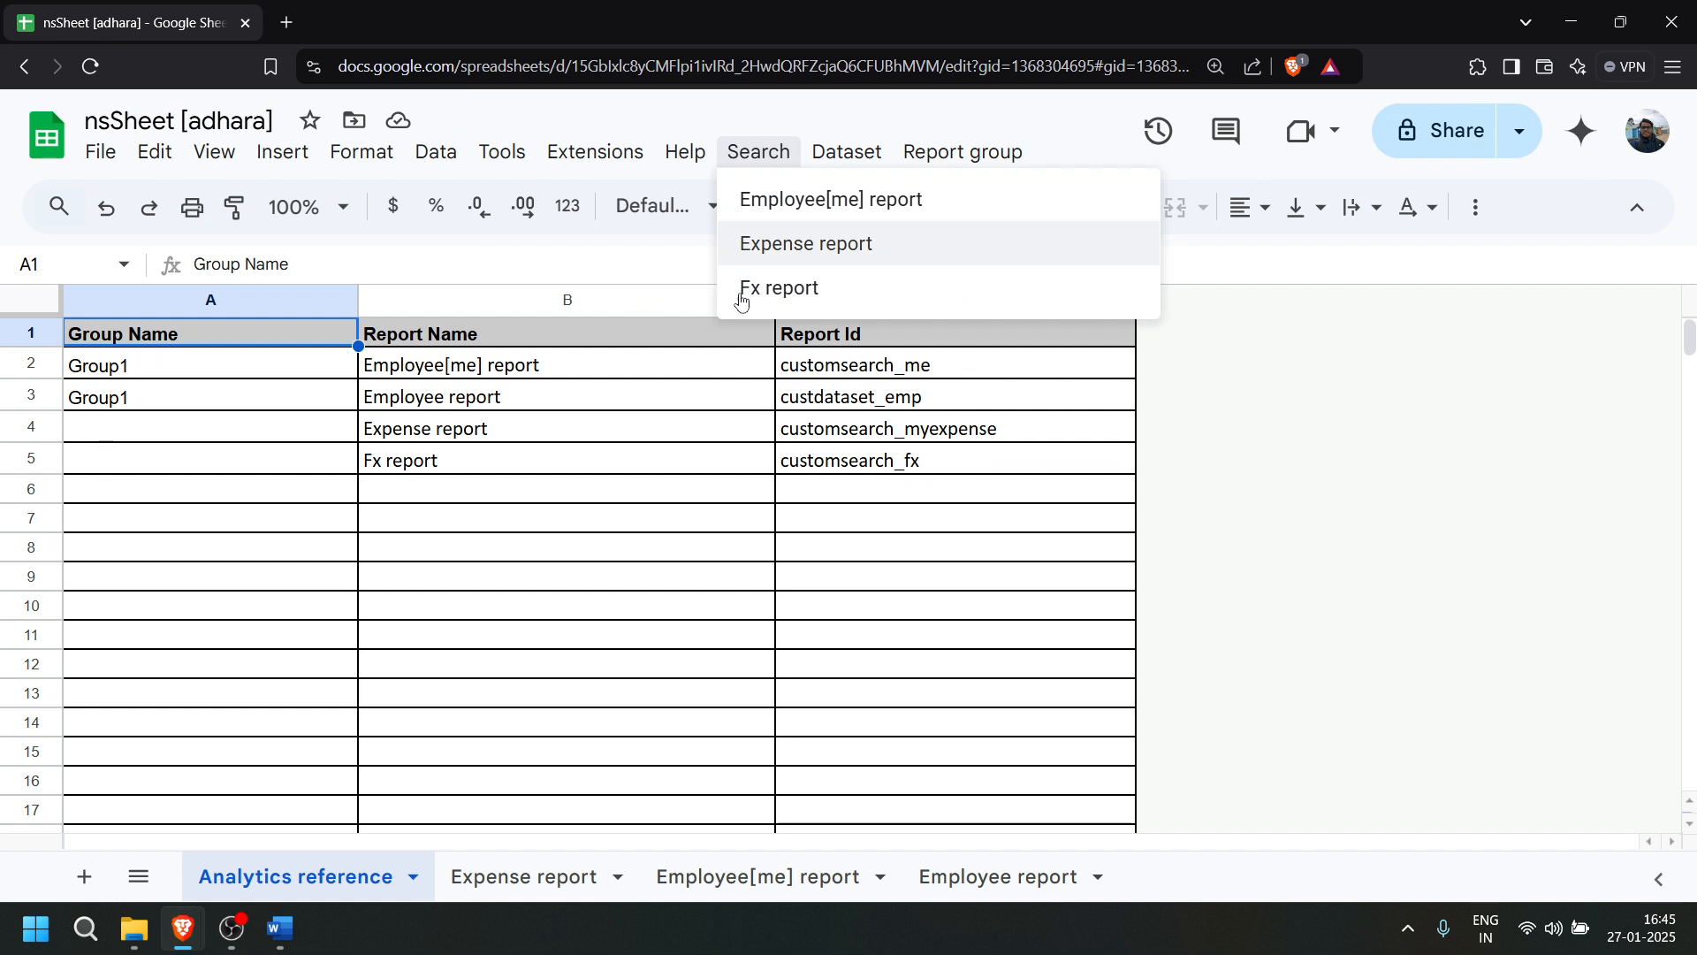
click(798, 295)
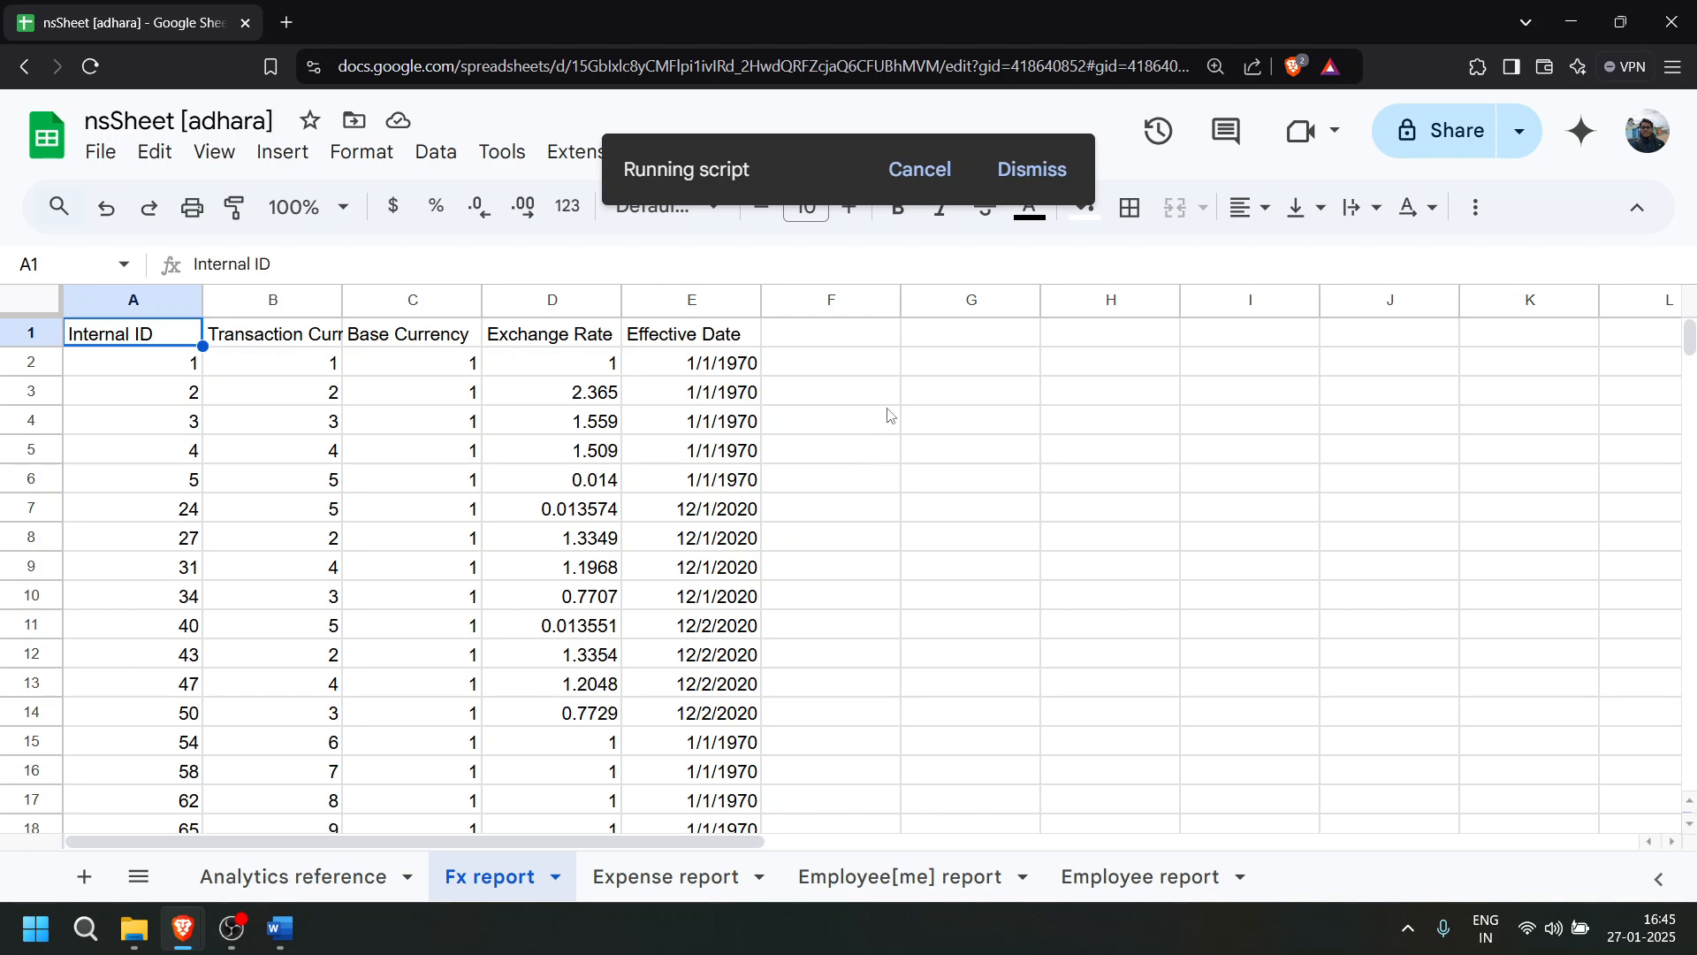
- Examine the Fx report sheet down to its last rows until the import finishes, and check the header cells A1:E1
drag(1690, 344, 1665, 841)
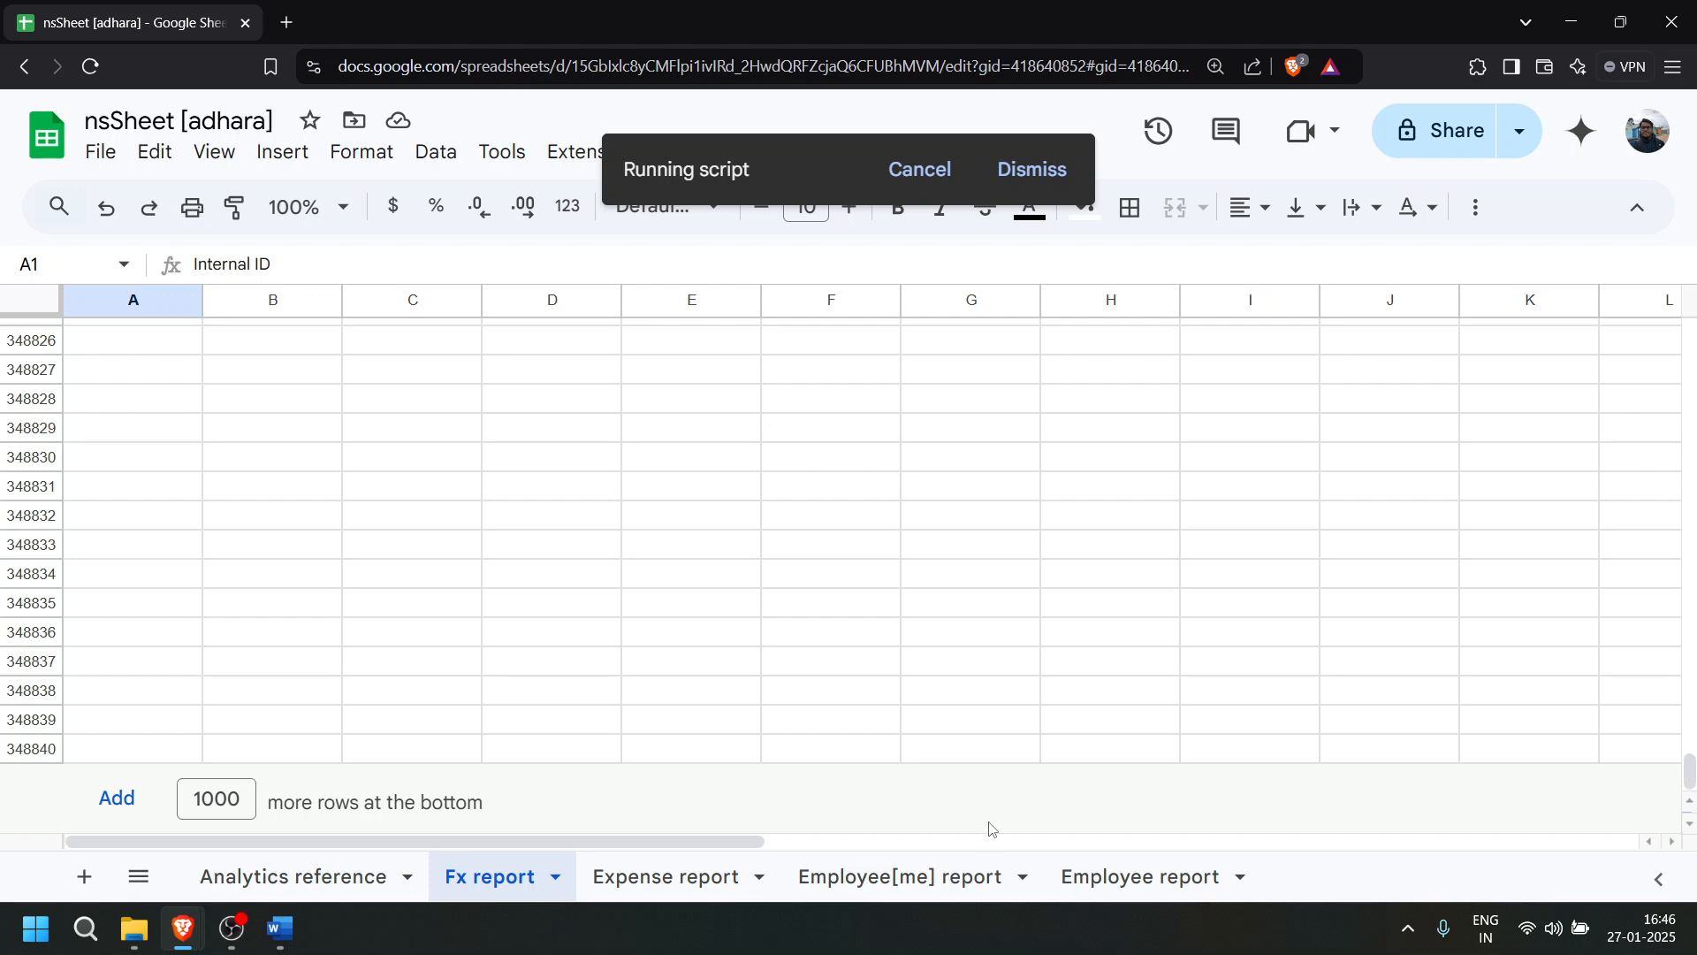
scroll(942, 707, up, 2)
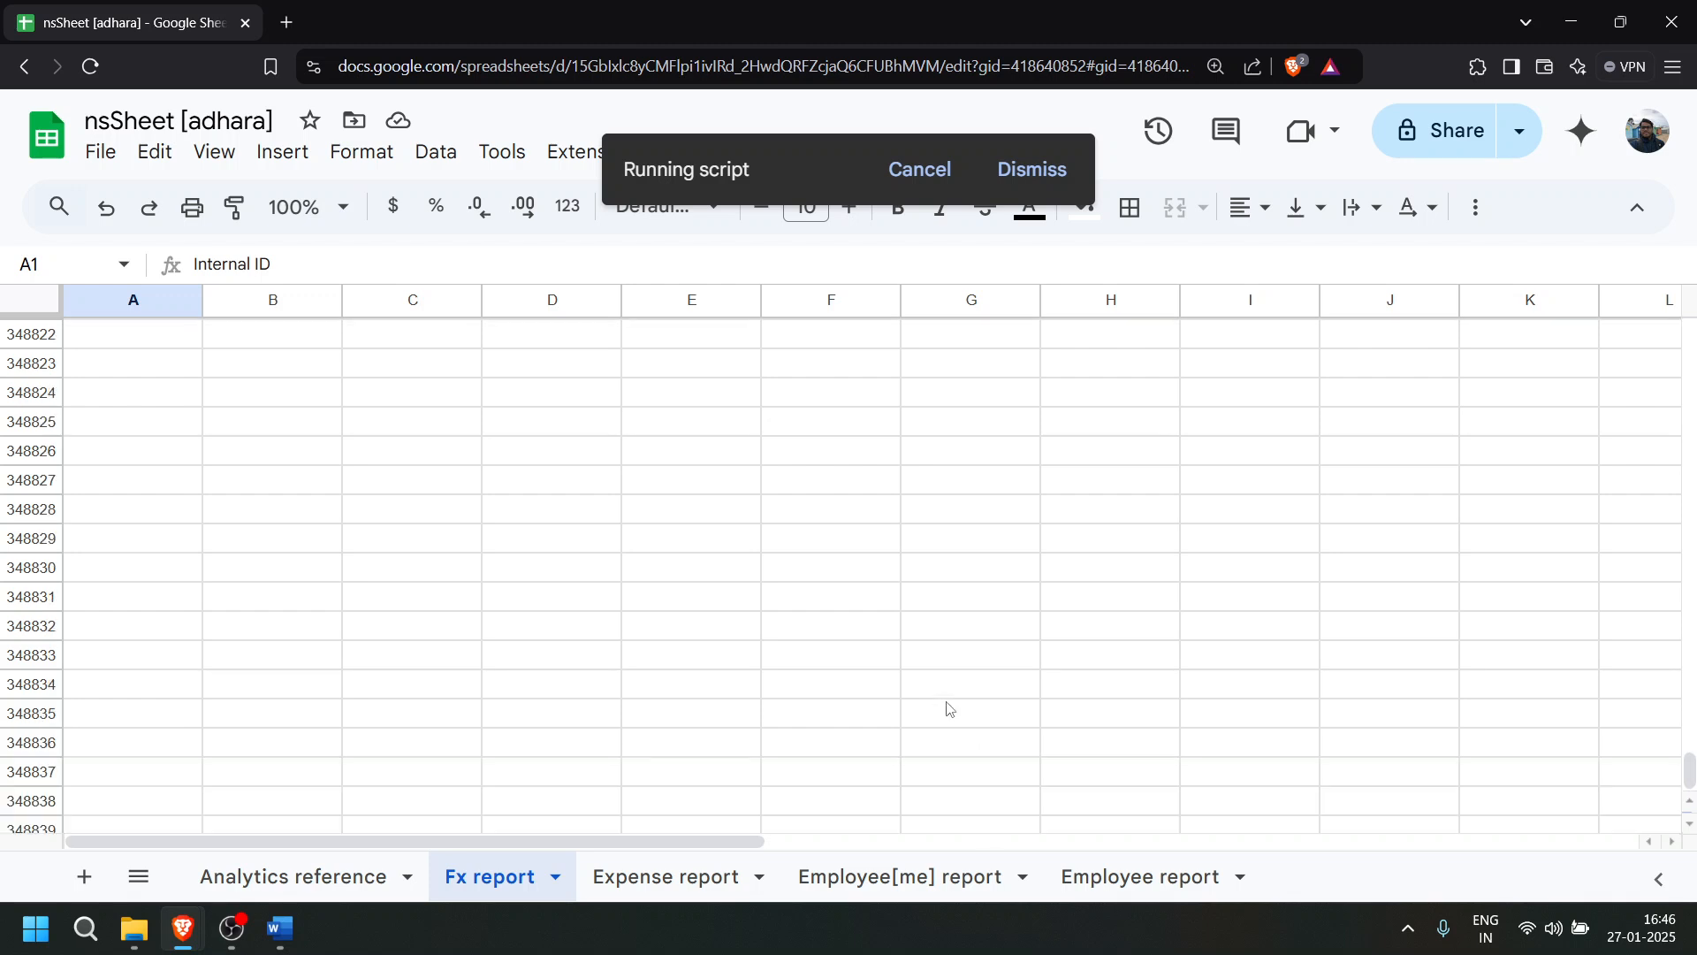
scroll(963, 707, up, 8)
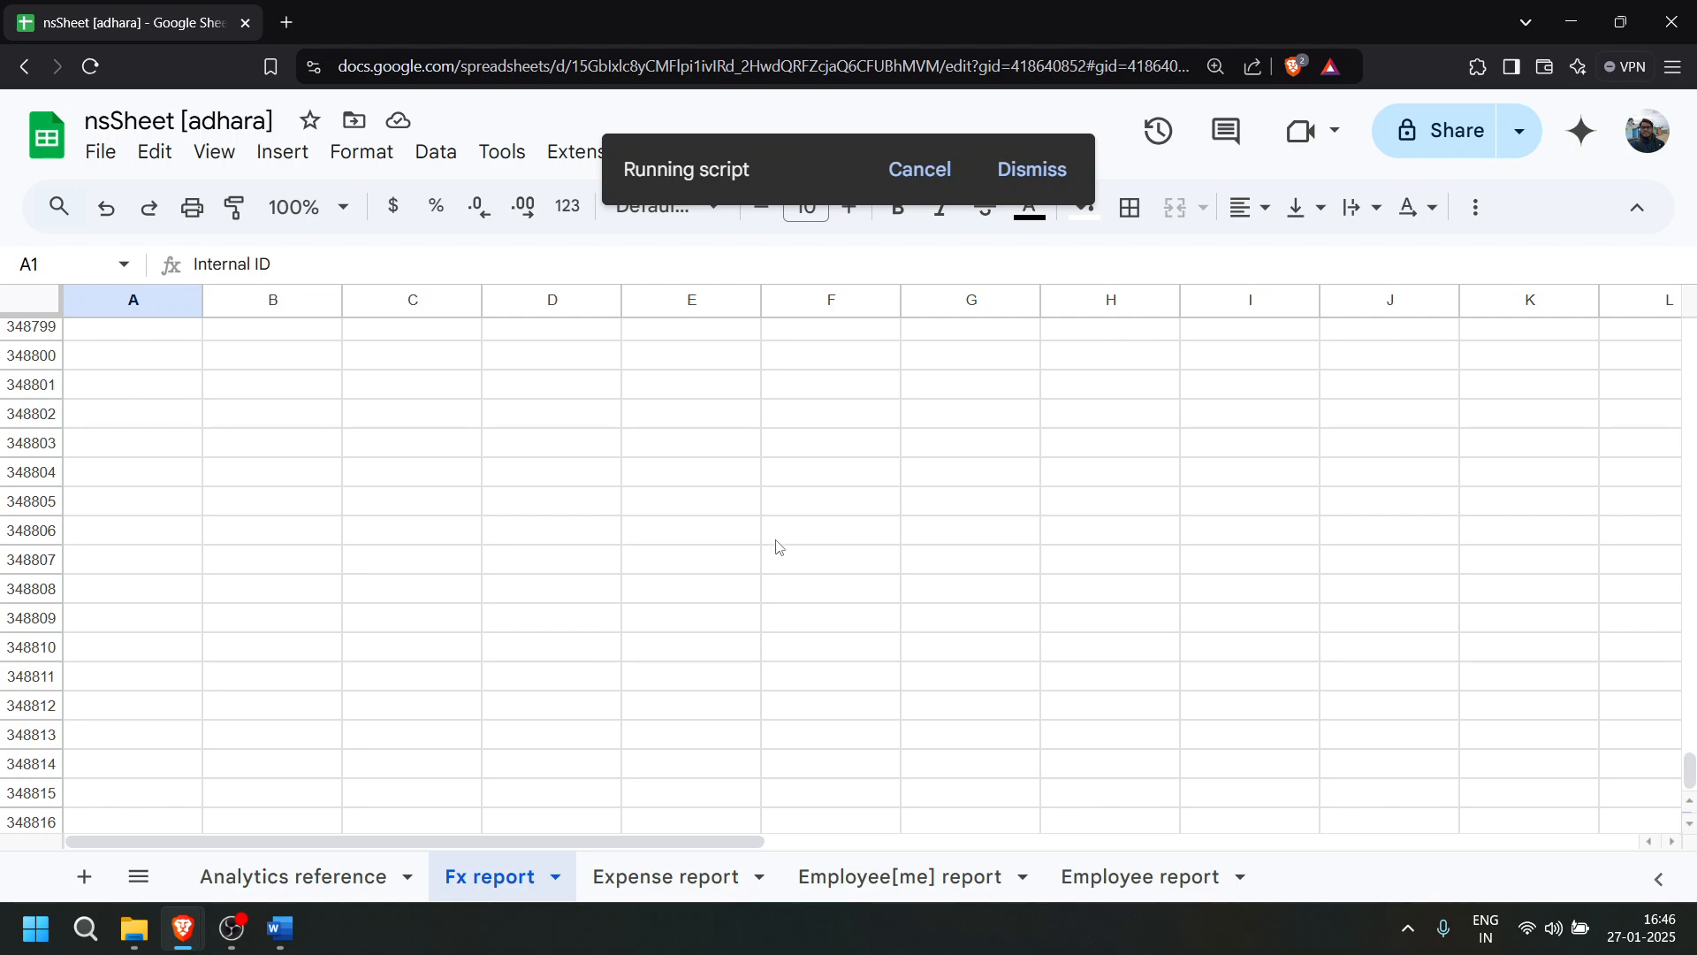
scroll(1196, 693, down, 4)
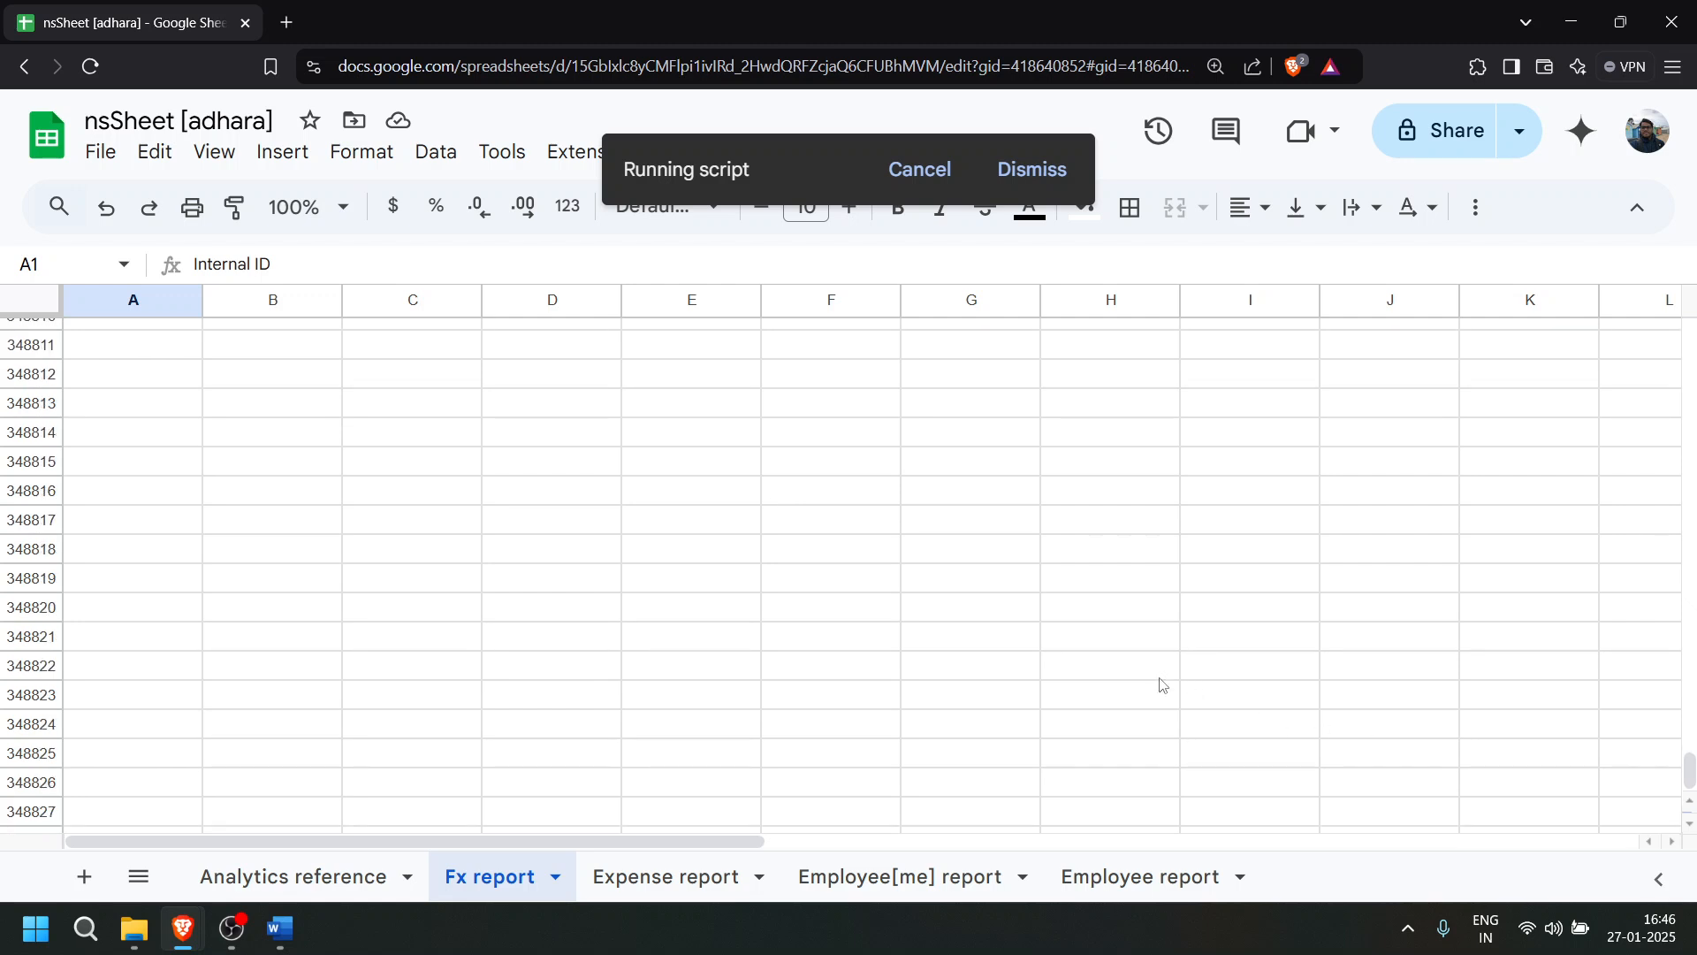
scroll(1149, 680, down, 5)
scroll(1096, 671, up, 3)
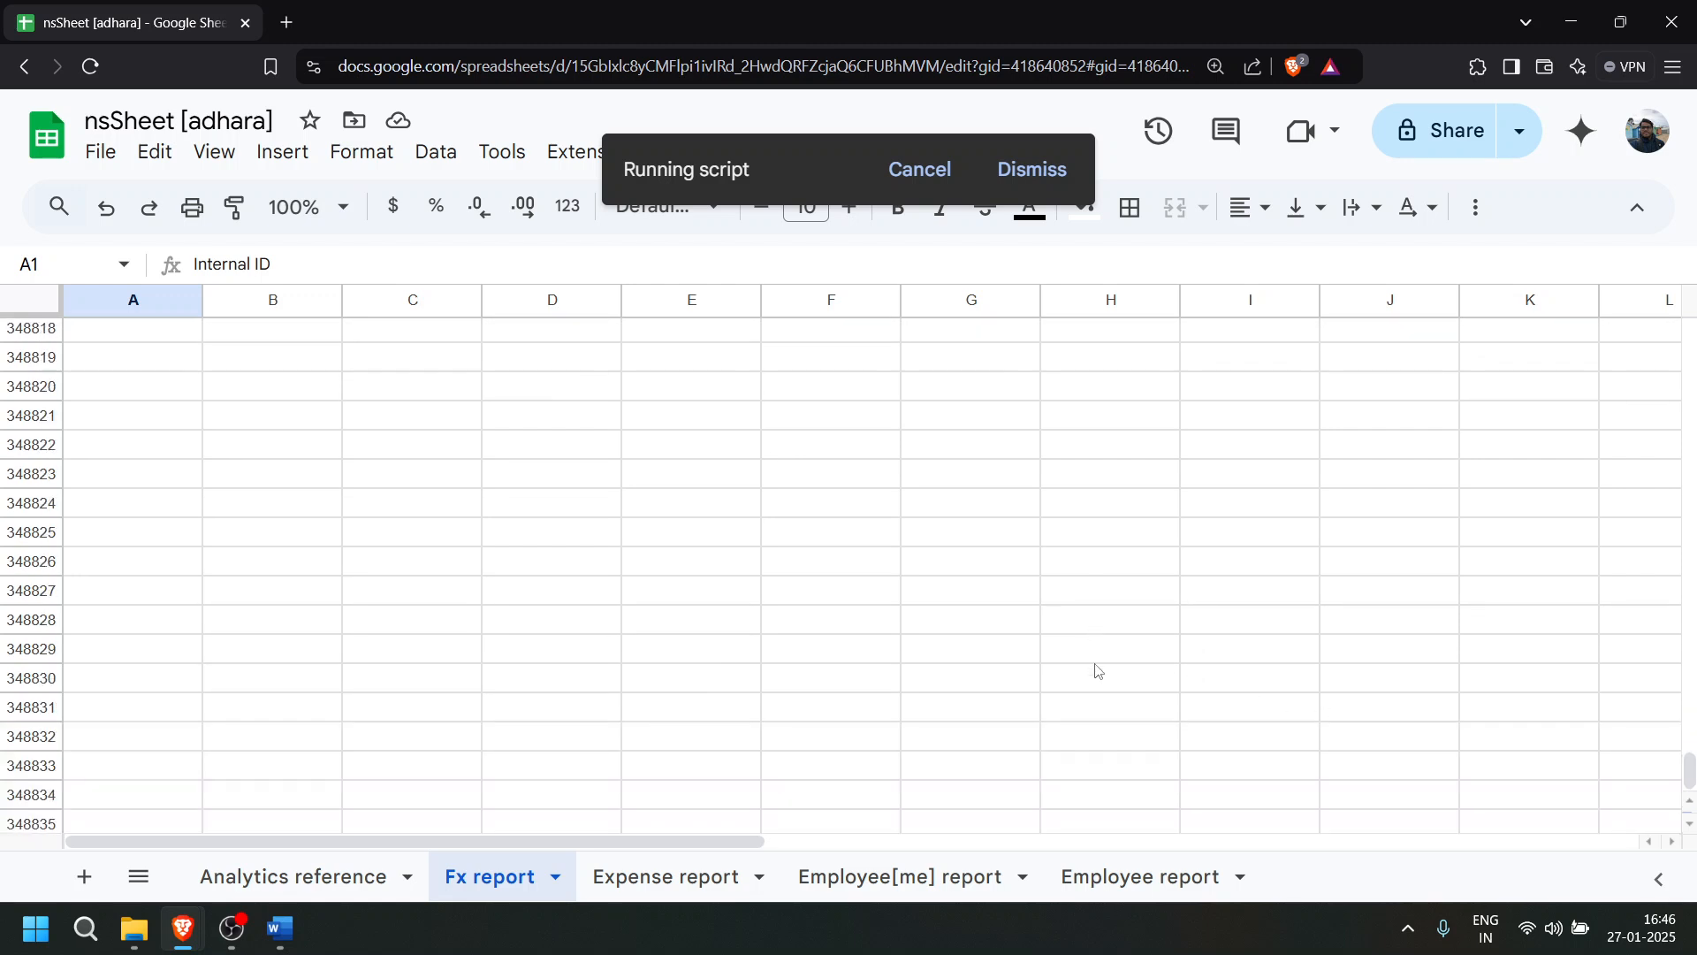
scroll(1096, 671, down, 3)
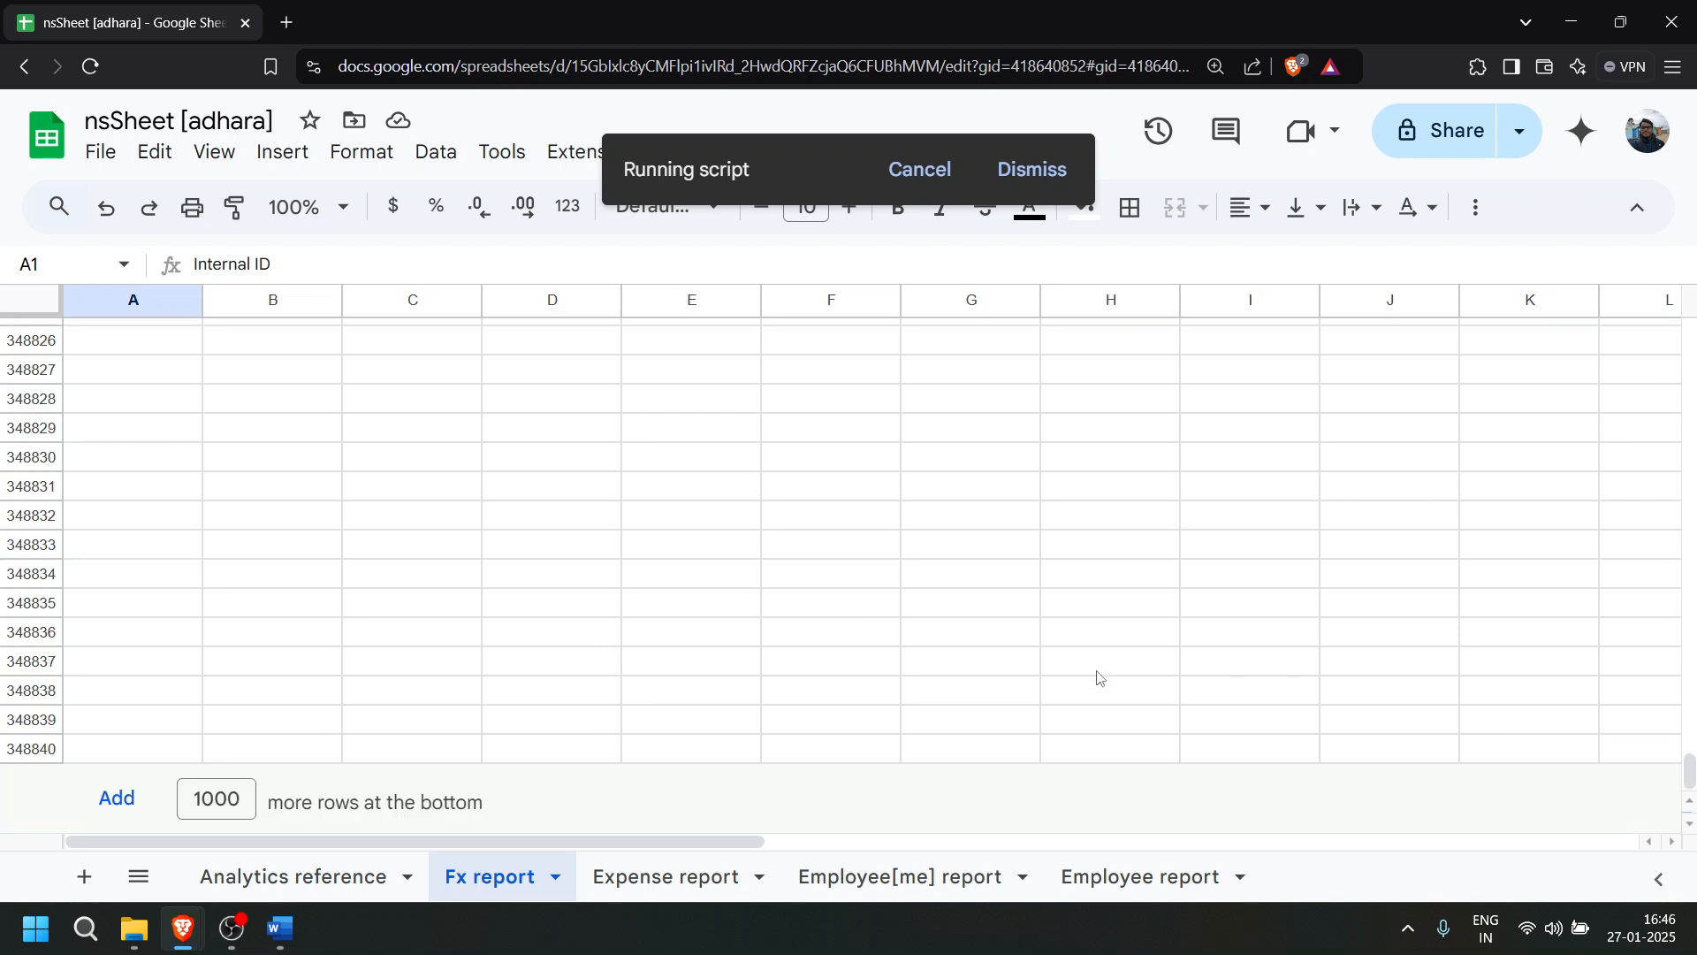
scroll(1488, 761, up, 2)
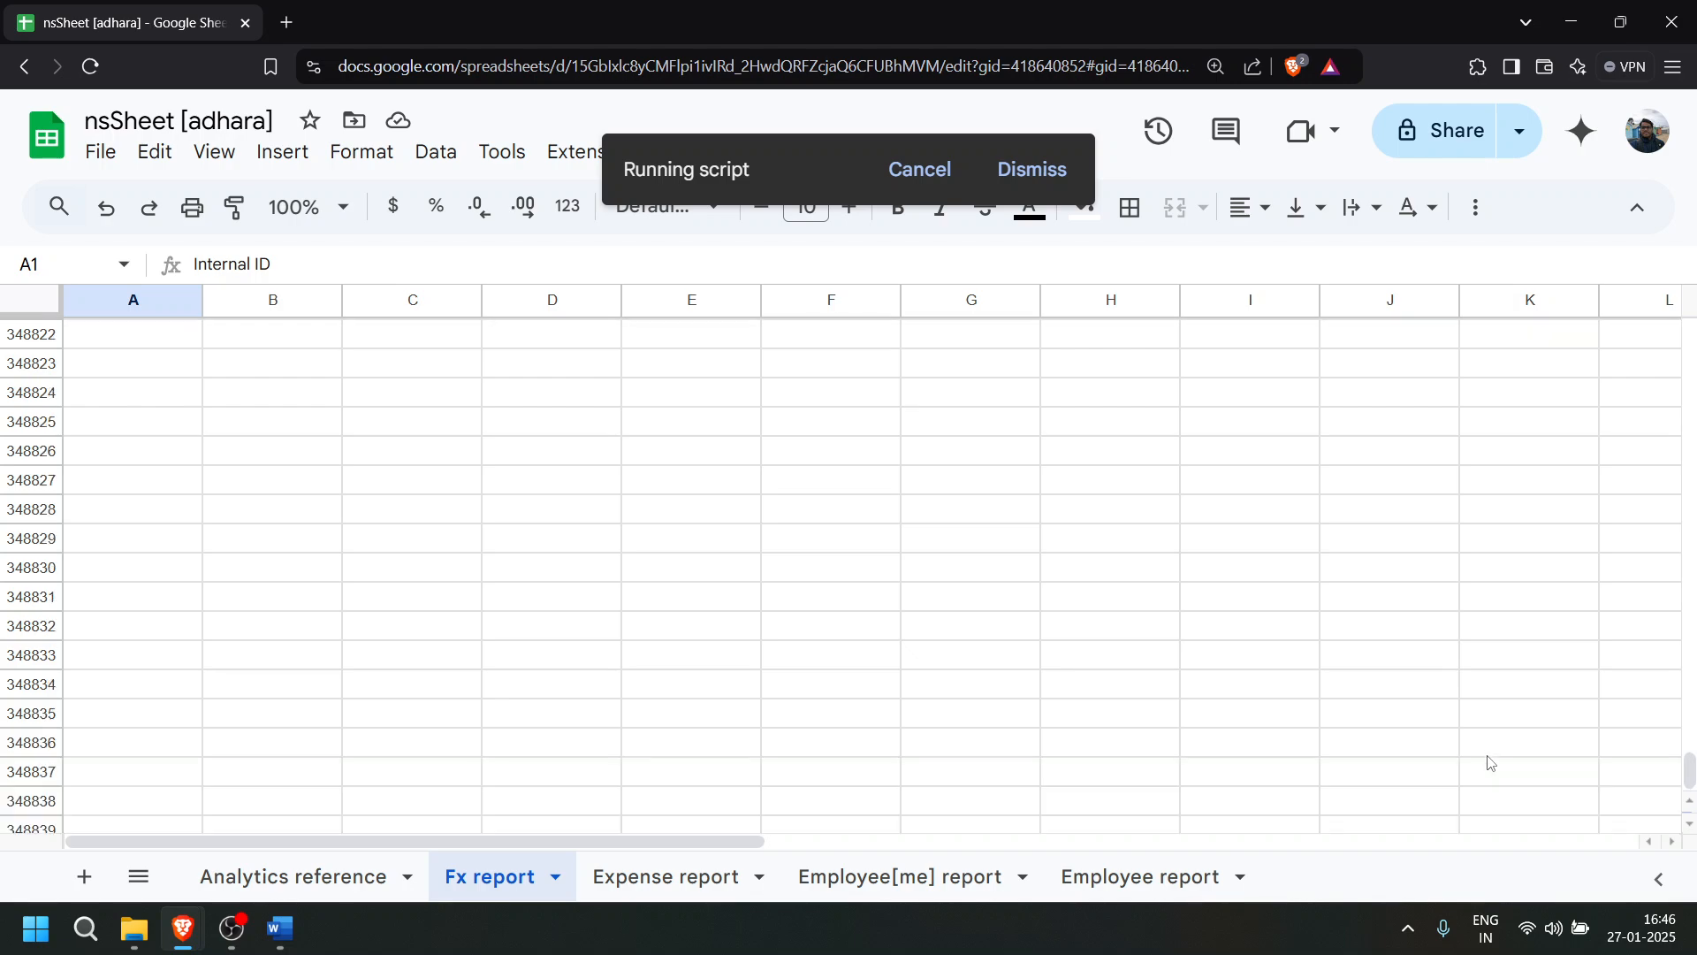
mouse_move(1689, 776)
mouse_down()
mouse_move(1684, 327)
mouse_move(1690, 777)
mouse_up()
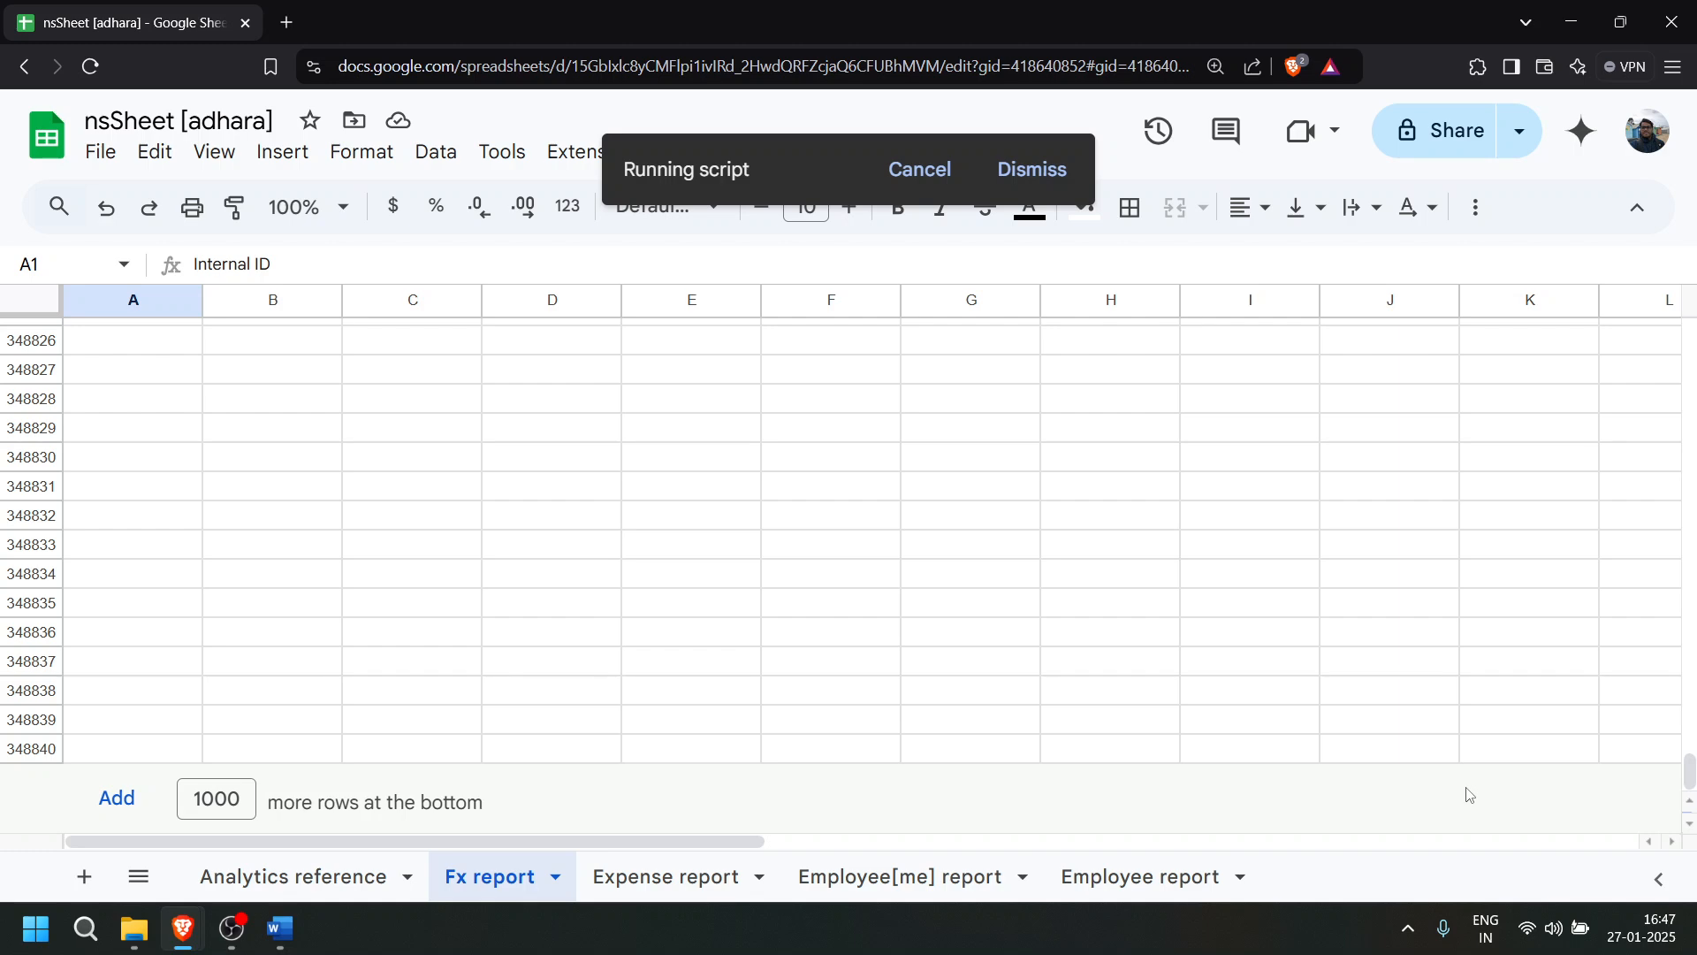
drag(1689, 771, 1688, 668)
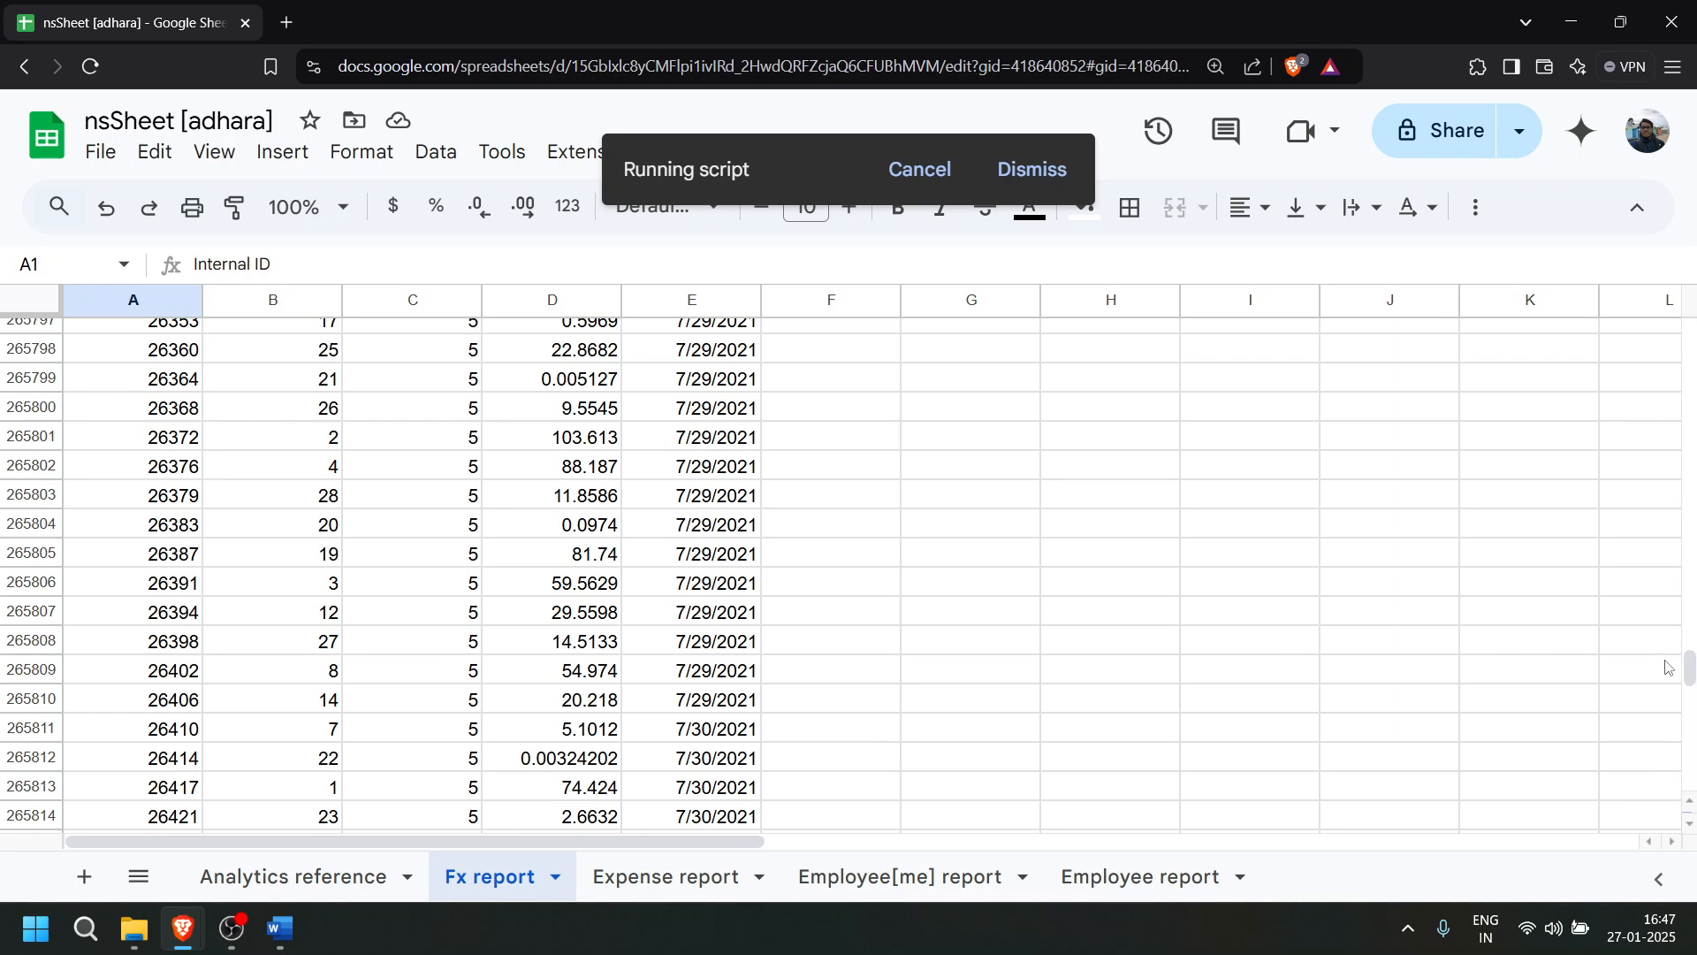
drag(1688, 669, 1694, 778)
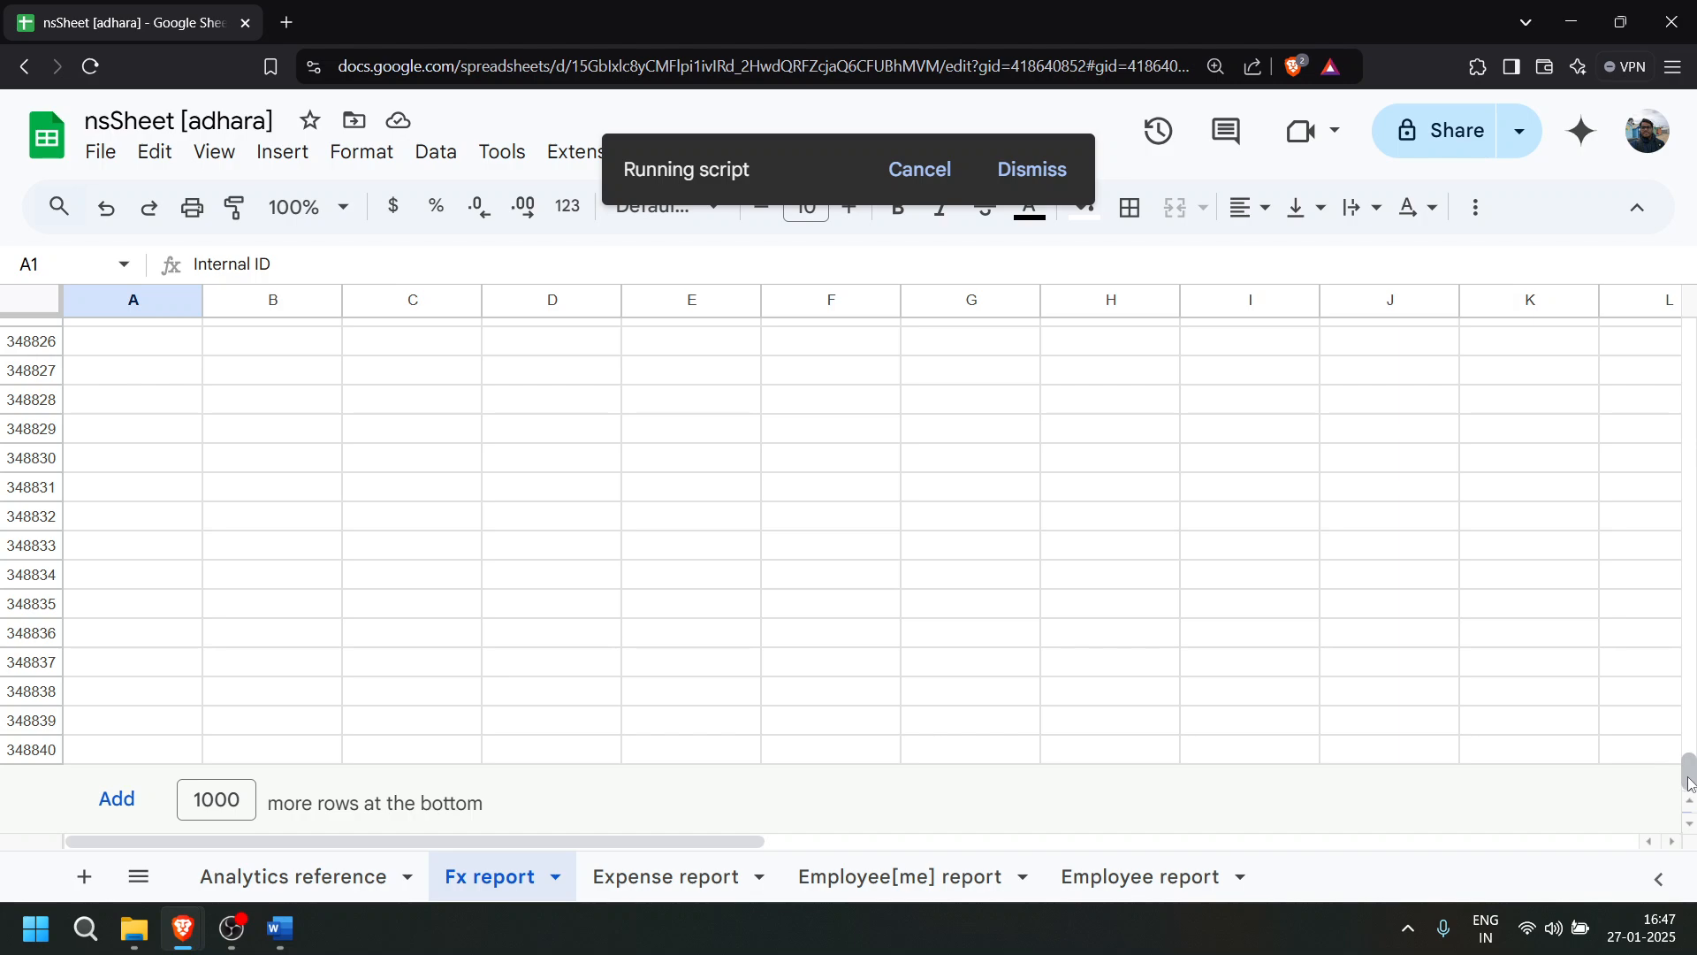
mouse_move(1687, 786)
mouse_down()
mouse_move(1688, 752)
mouse_move(1689, 790)
mouse_up()
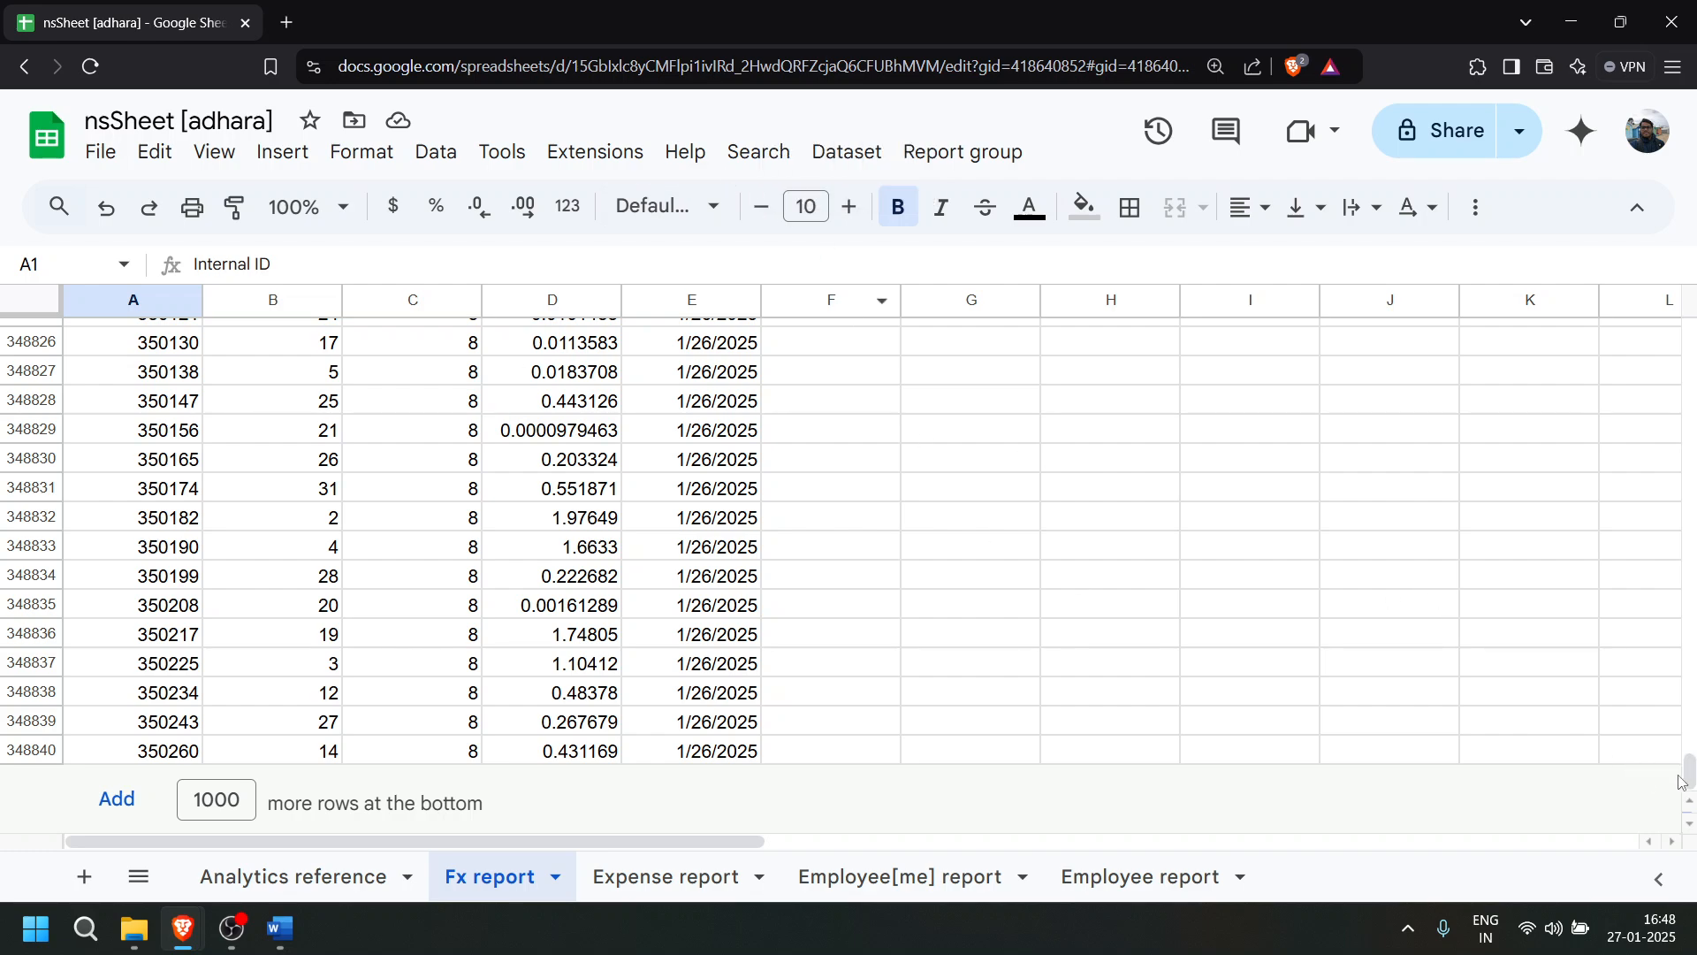
drag(1684, 776, 1689, 332)
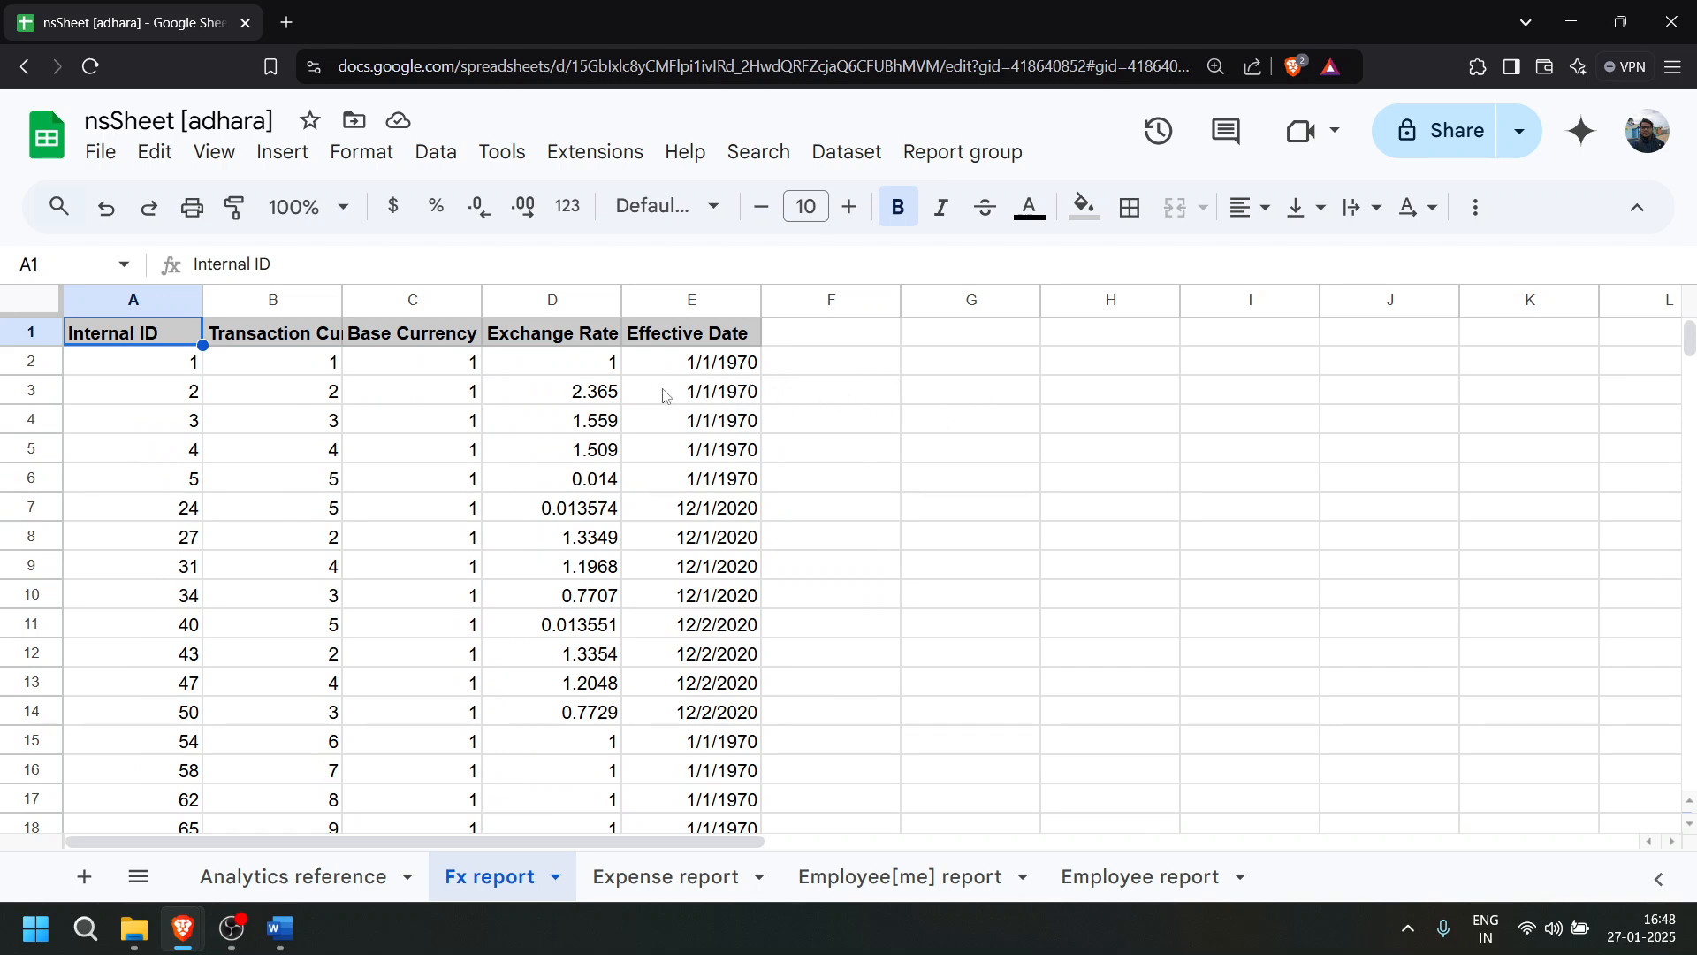
drag(146, 343, 677, 345)
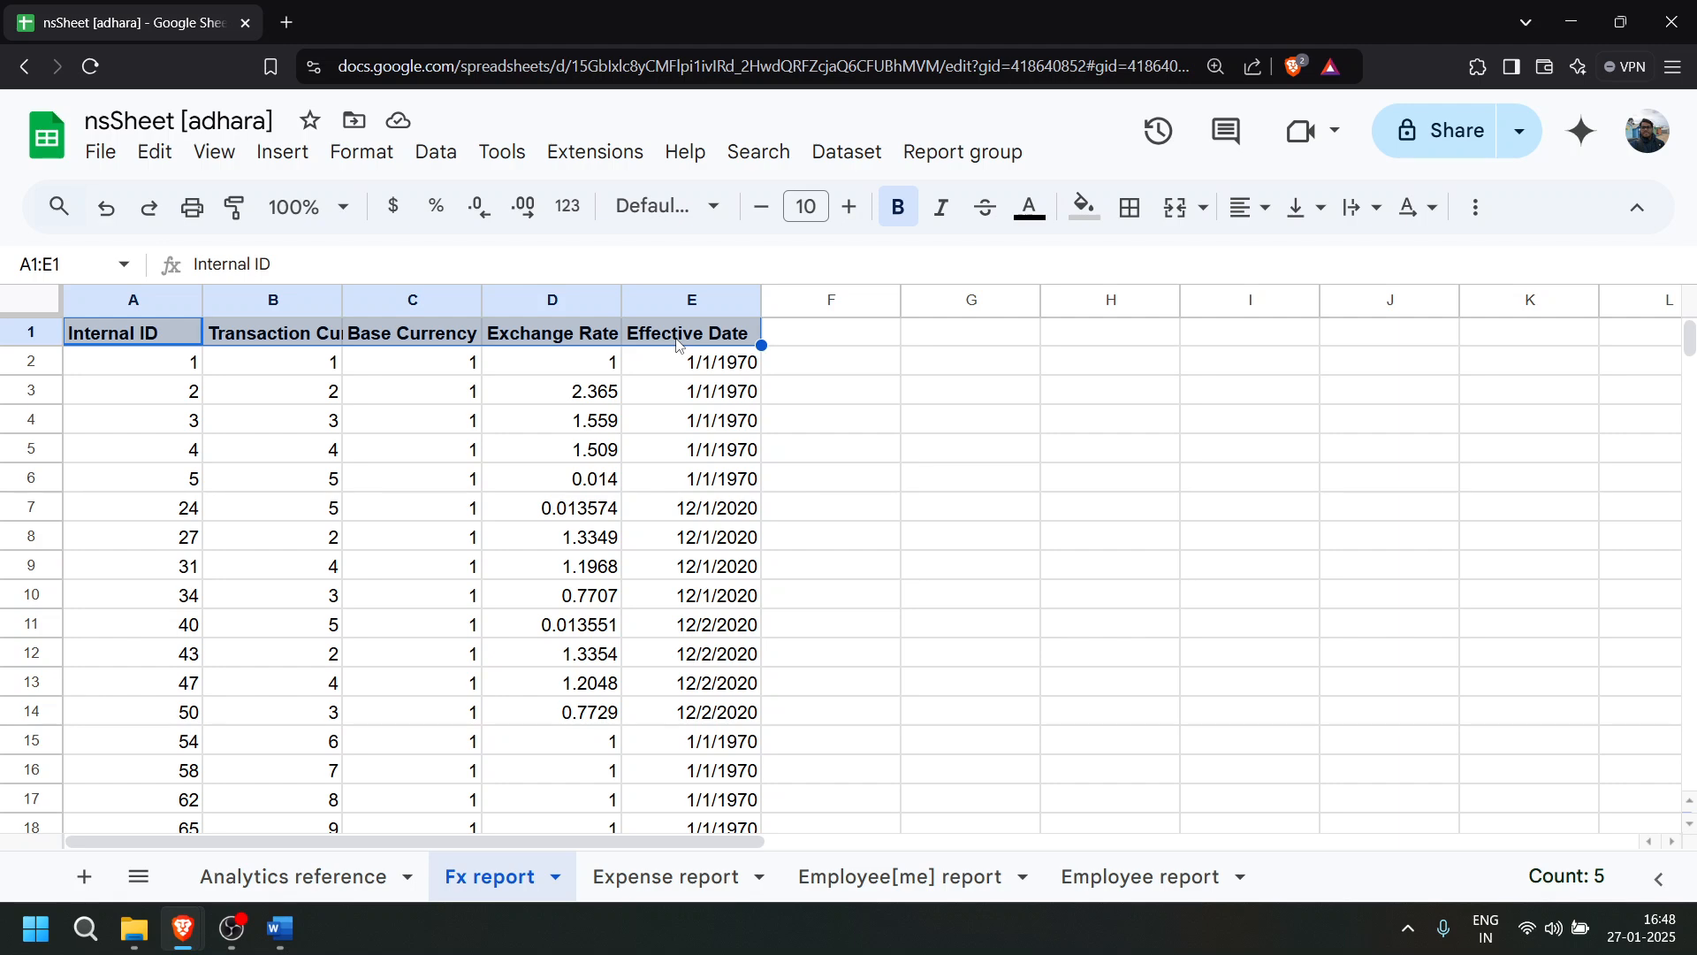
click(654, 394)
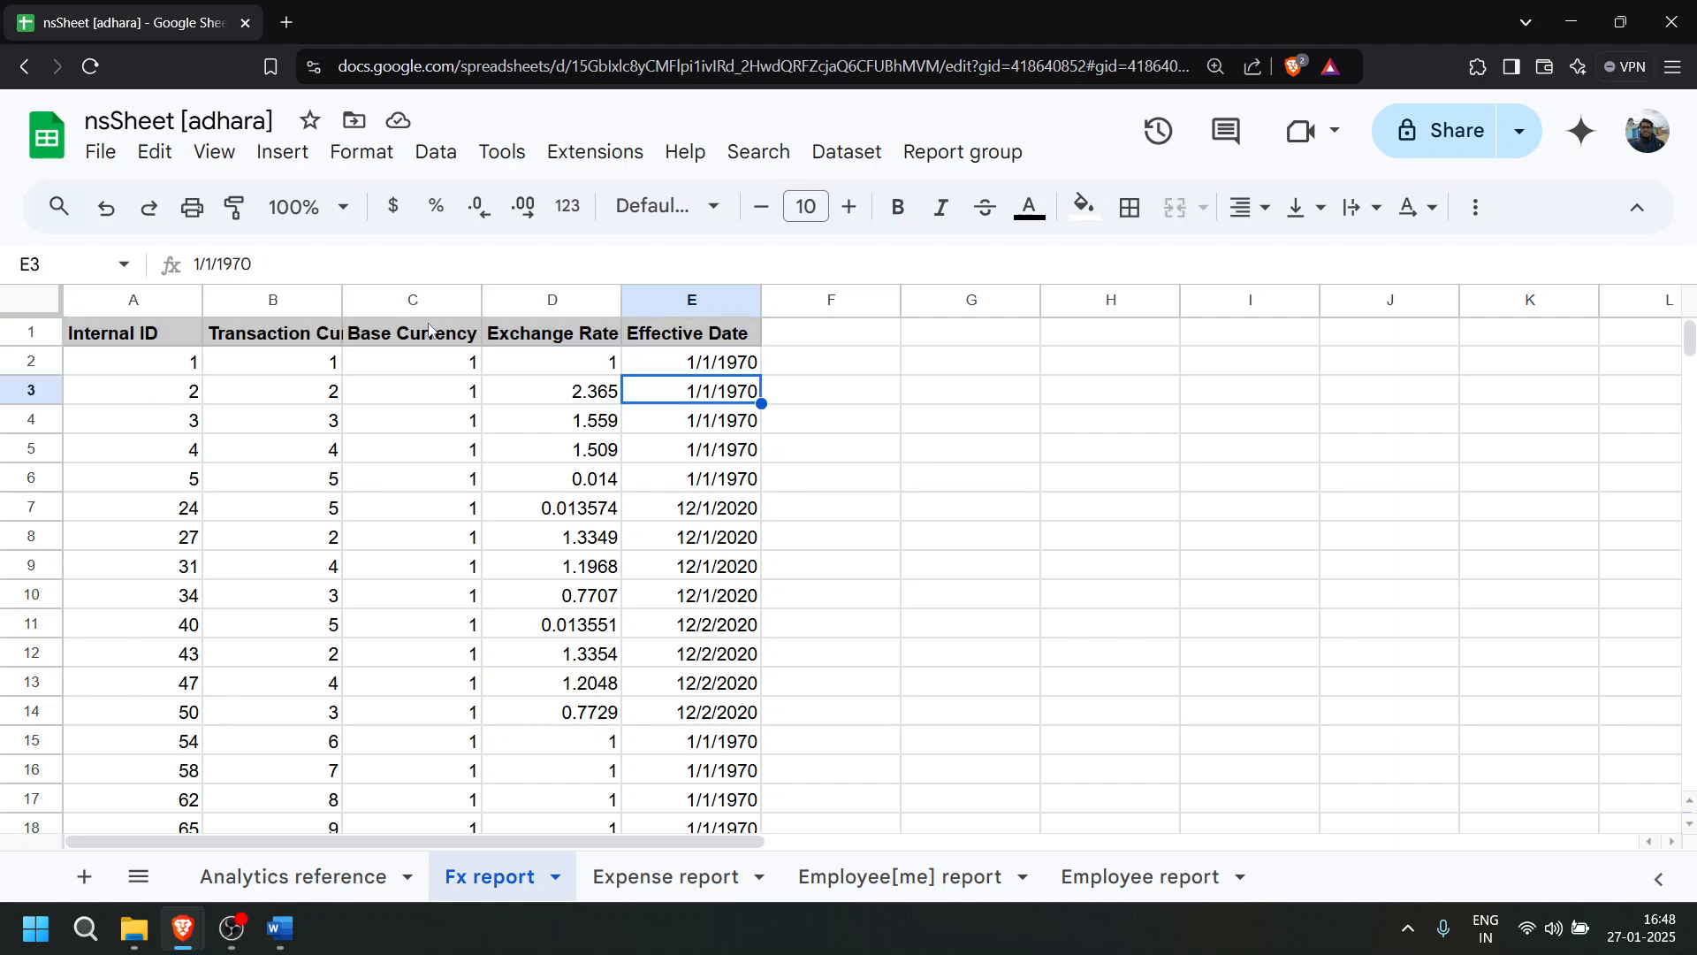